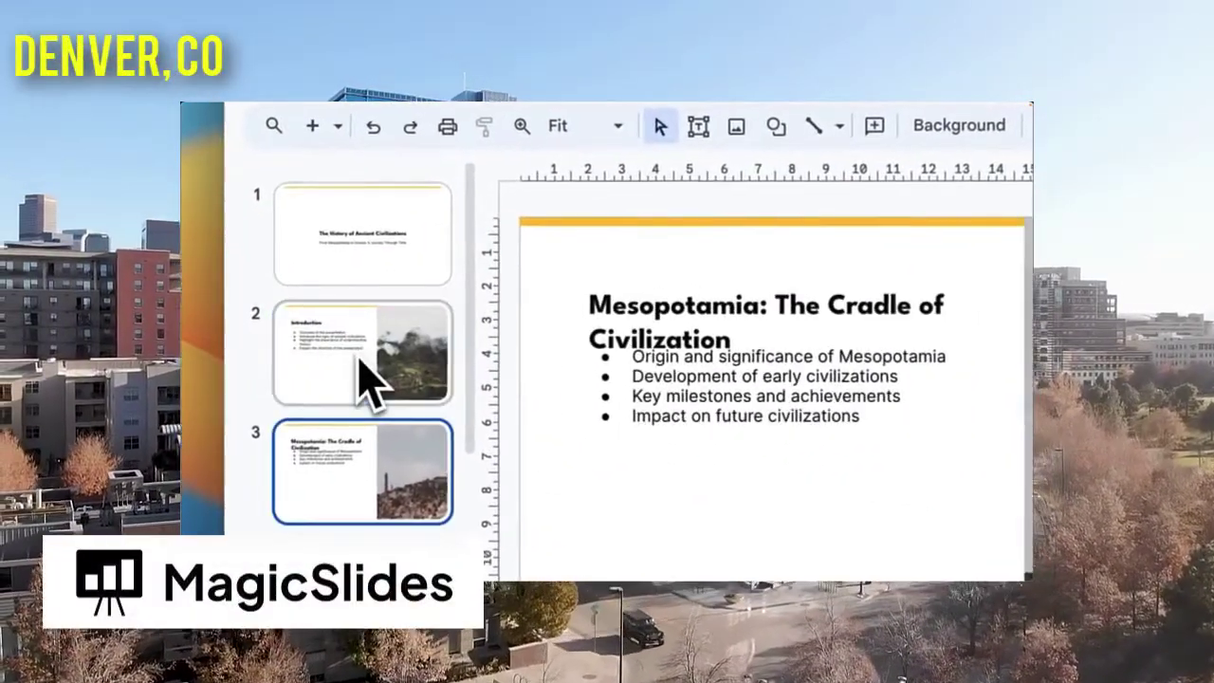
Step: Page through the demo deck to the Mesopotamia and Greece slides
key("Down")
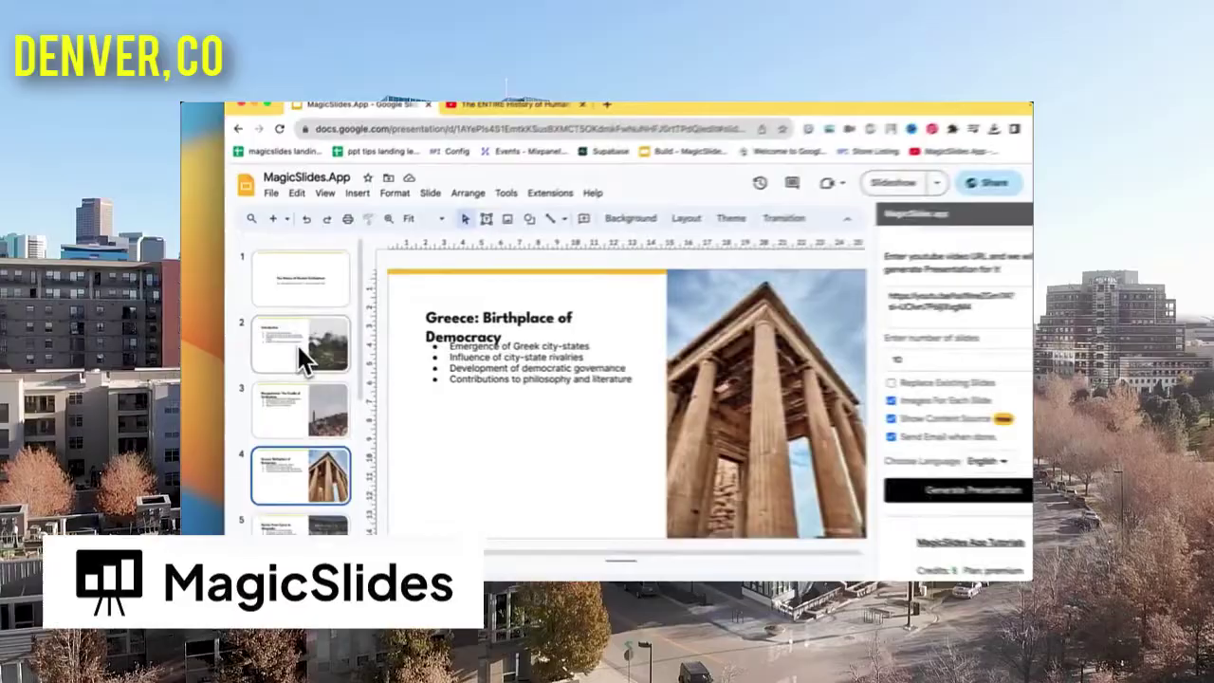
key("Down")
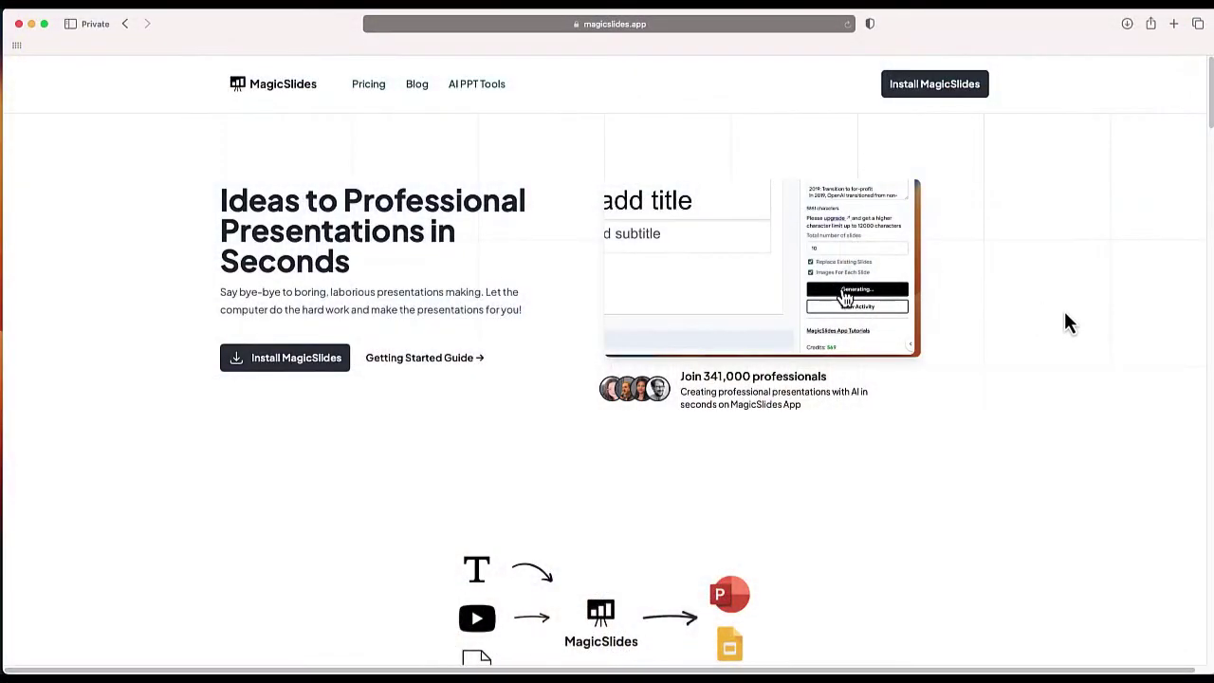
Step: Open the MagicSlides add-on listing, then copy the Dr. Seuss video's YouTube share link
scroll(1066, 322, "down", 4)
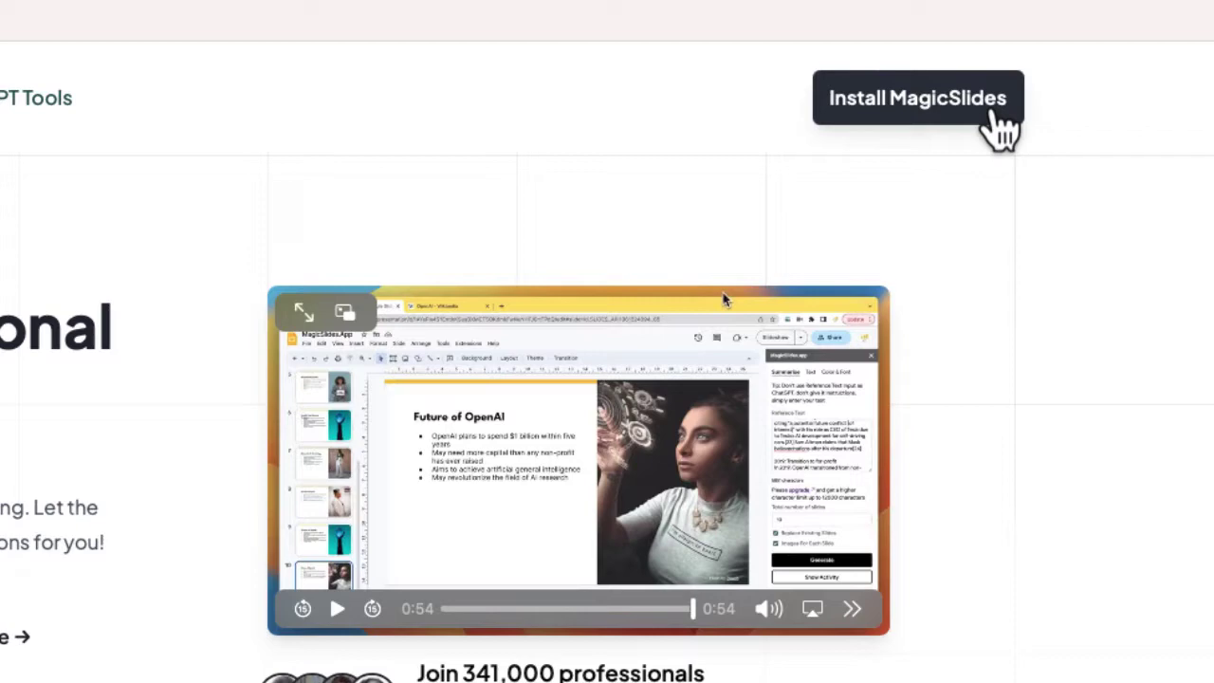
left_click(992, 116)
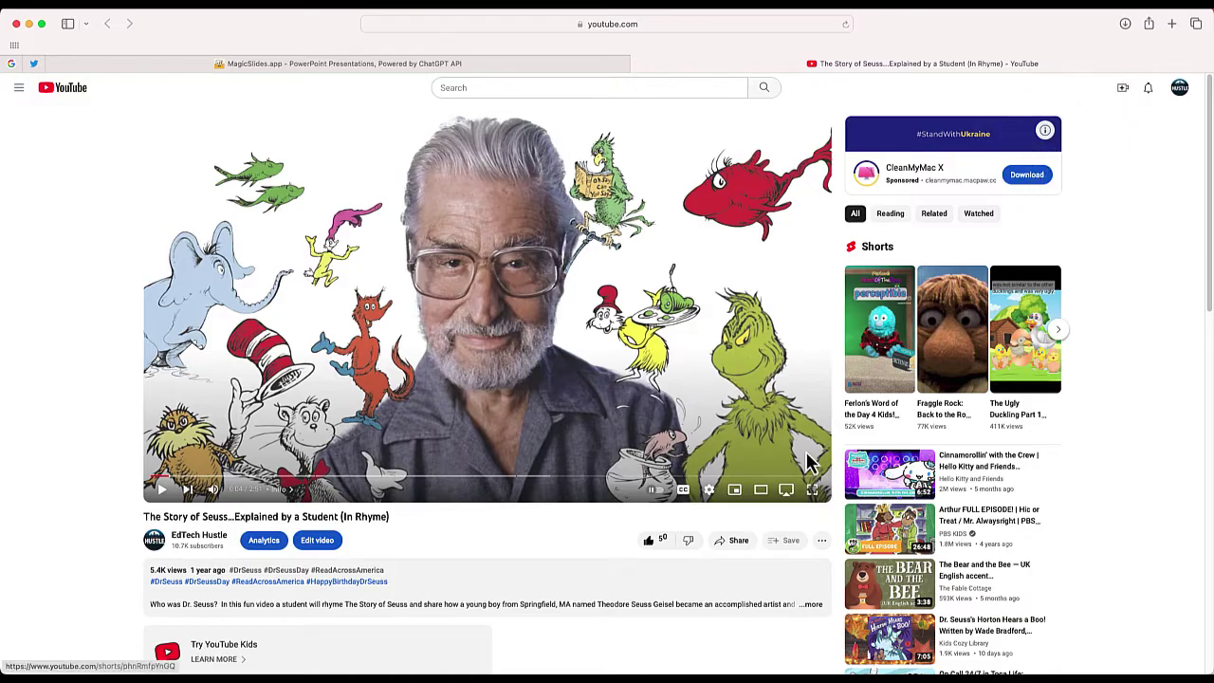
left_click(734, 540)
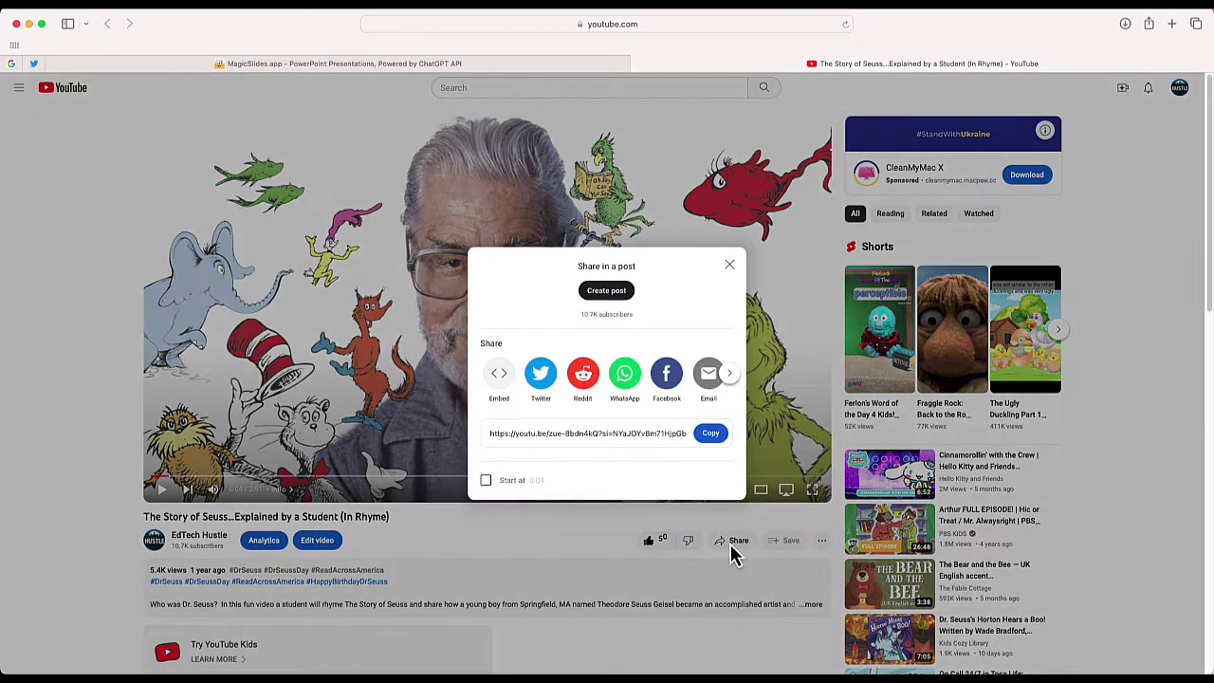
left_click(710, 434)
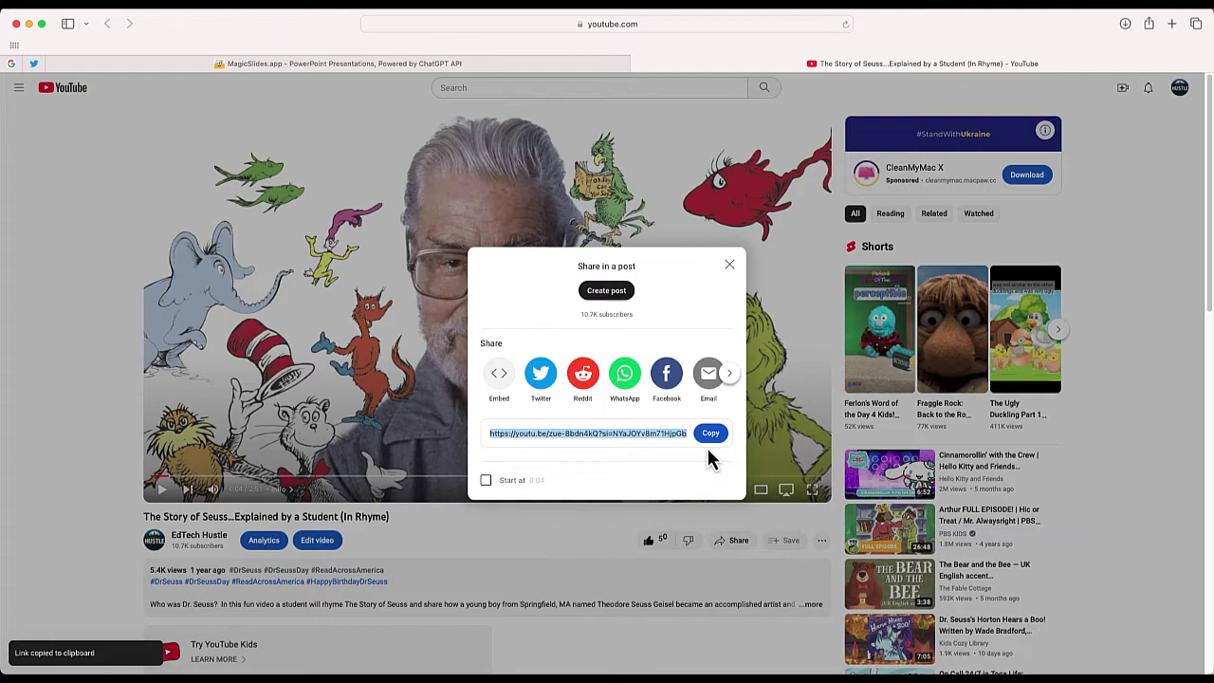
left_click(602, 550)
Step: Paste the Dr. Seuss video link into the Youtube Video Url field and generate the deck
key("ctrl+shift+Tab")
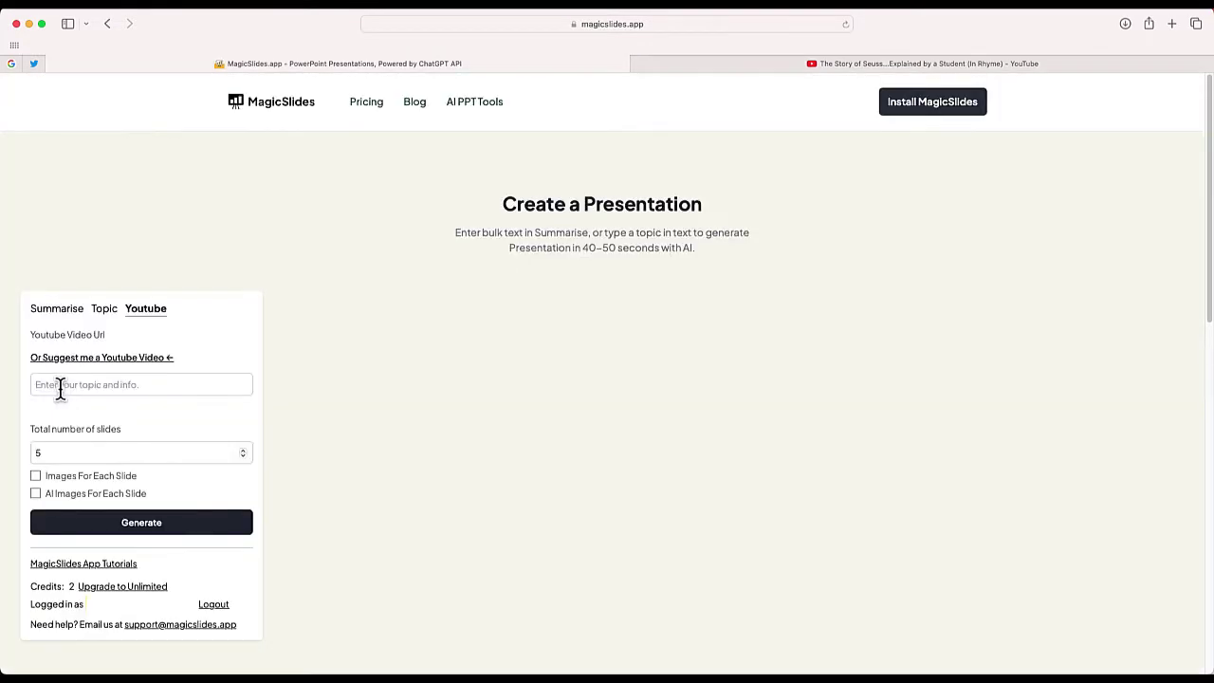
left_click(48, 384)
right_click(48, 385)
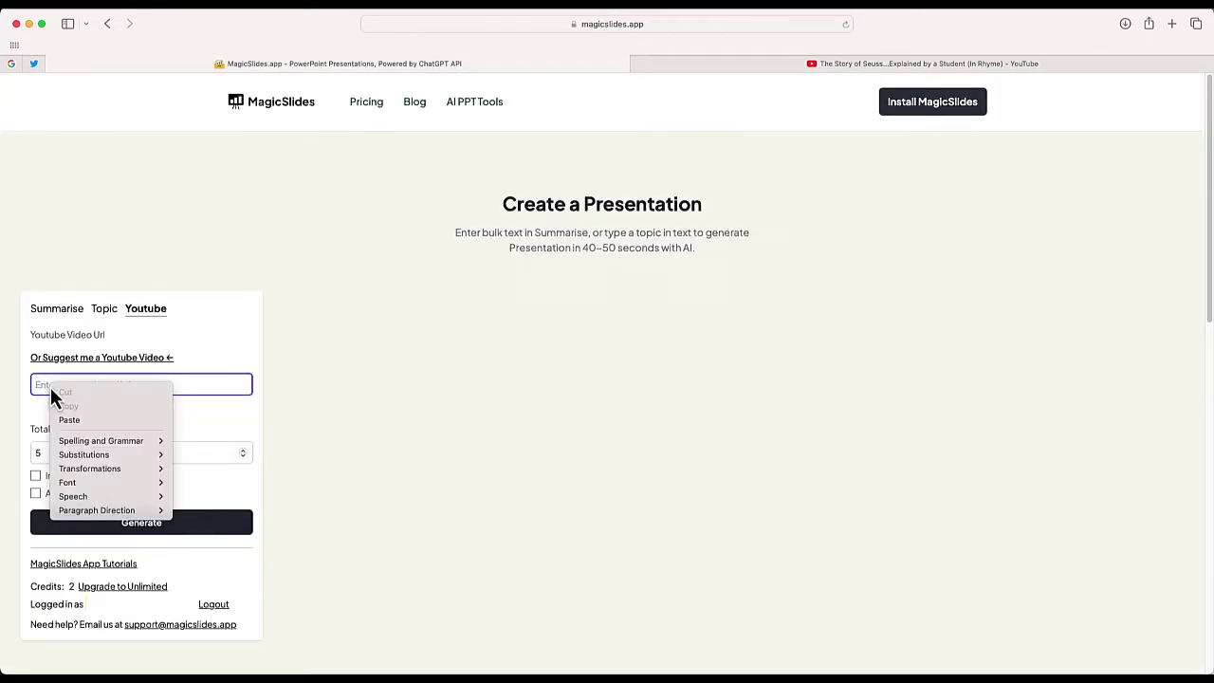
left_click(59, 420)
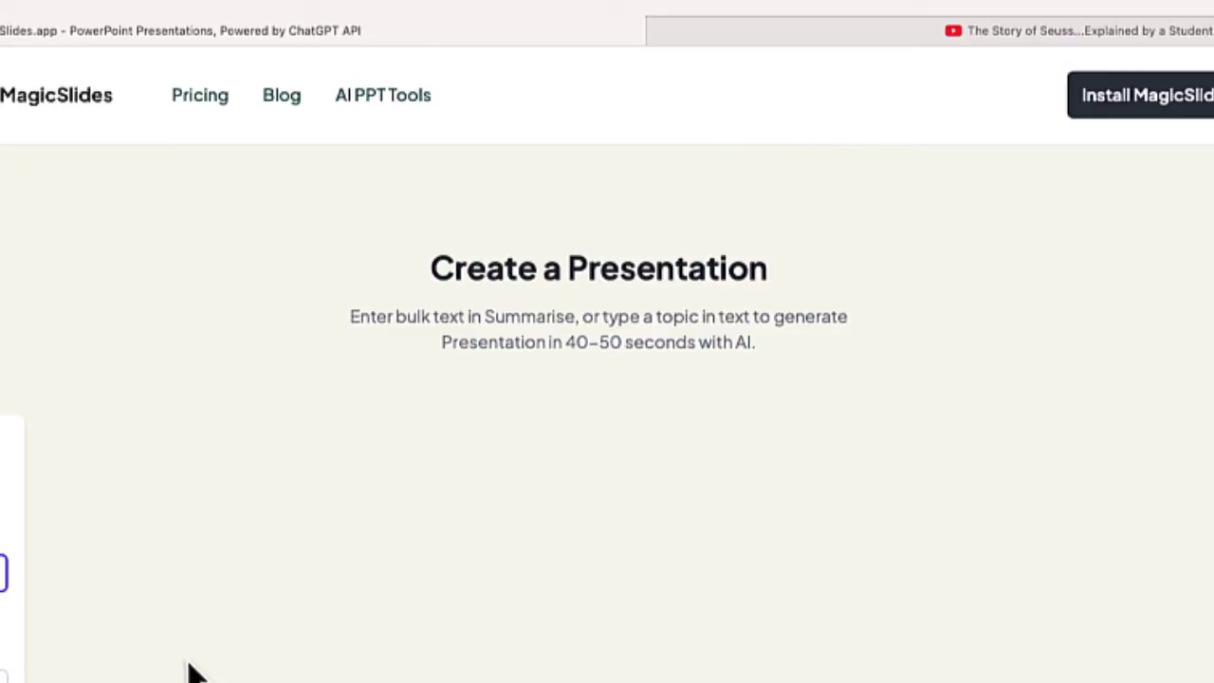
left_click(4, 675)
left_click(90, 679)
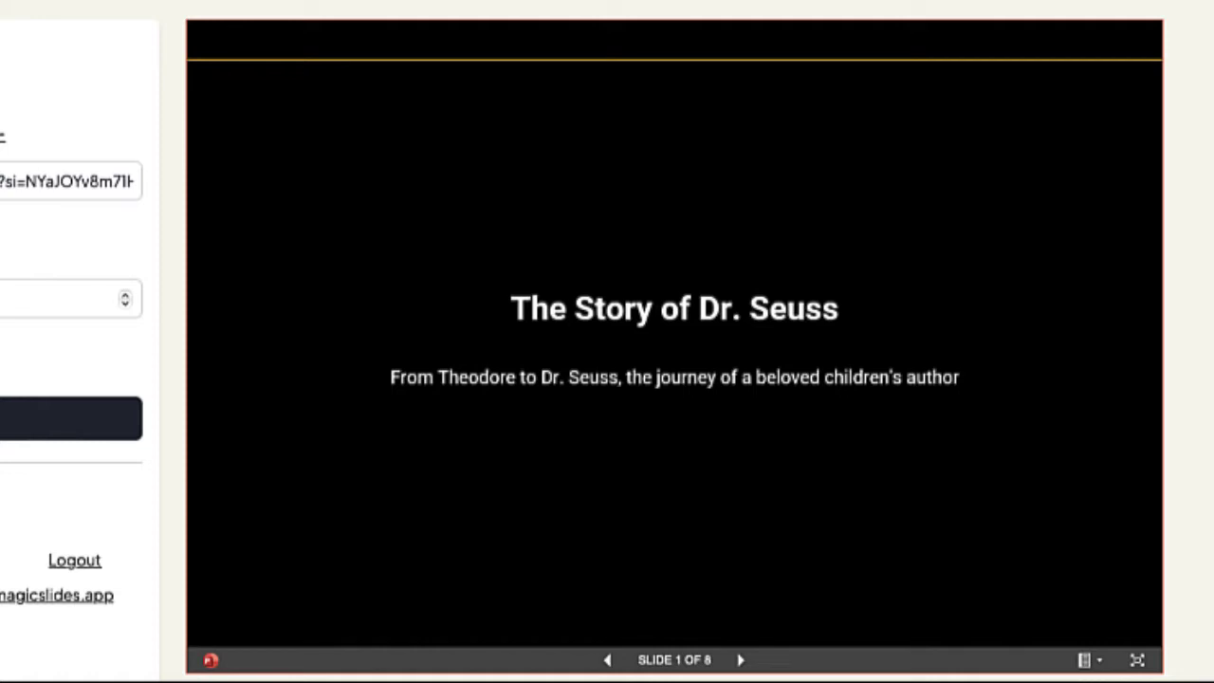
Step: Page through the Dr. Seuss preview from Introduction to the Conclusion slide
left_click(742, 661)
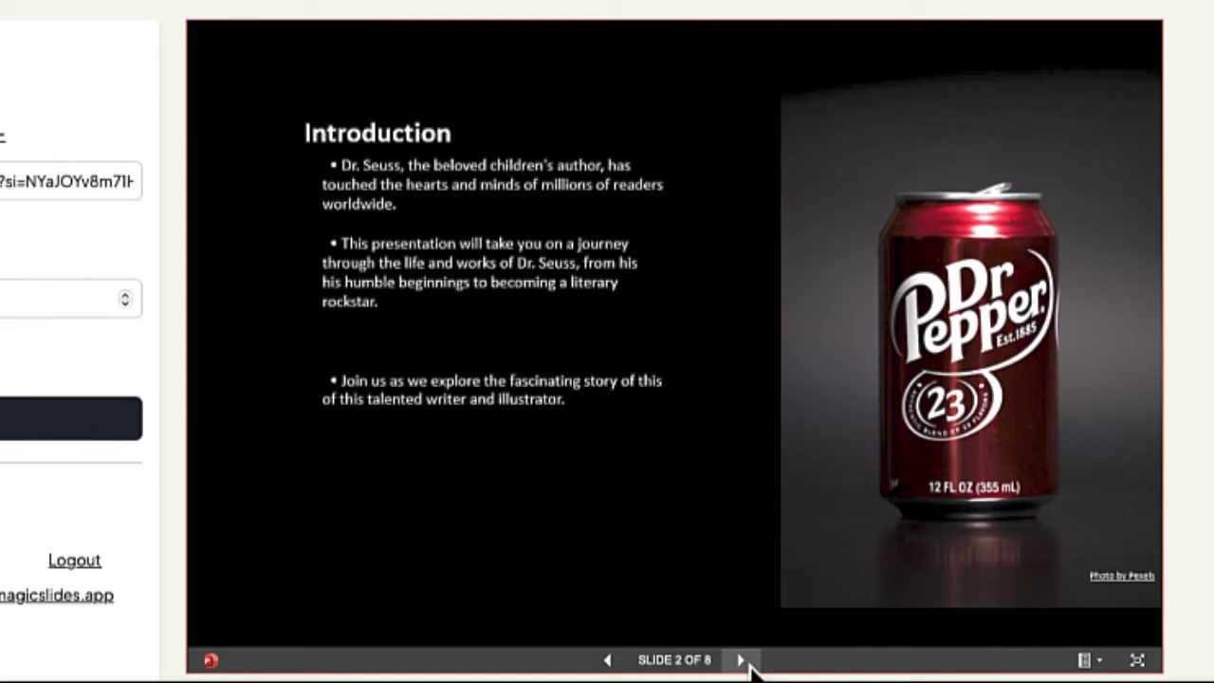
left_click(744, 662)
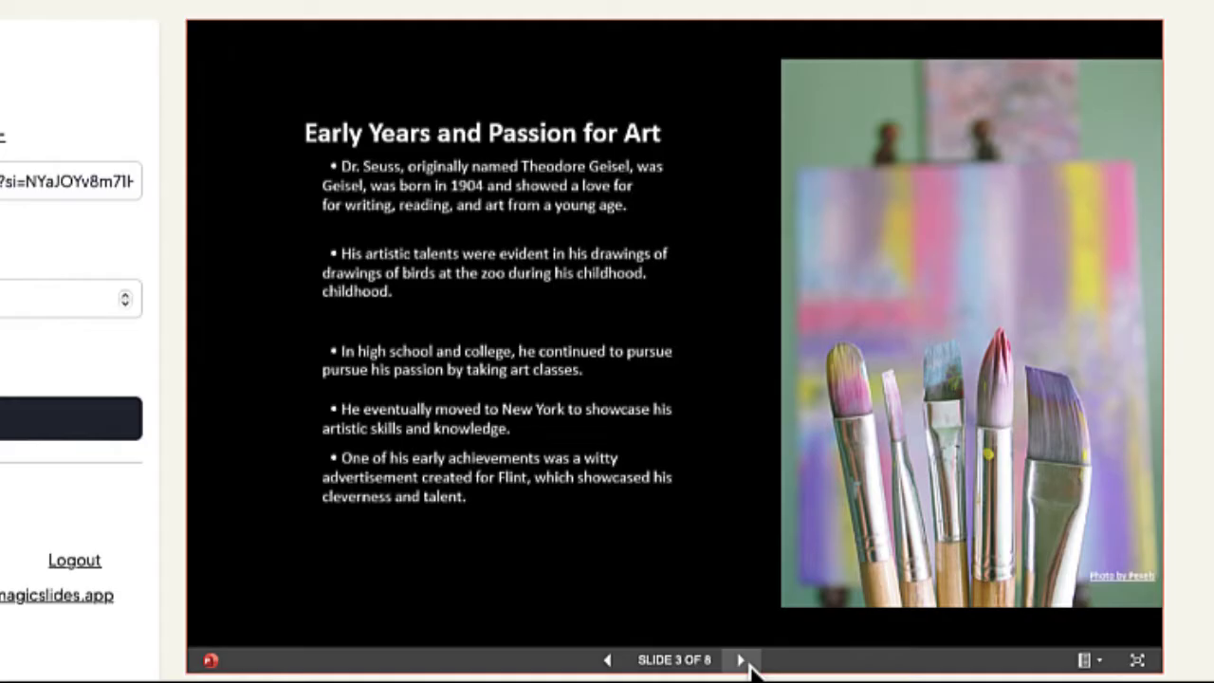
left_click(742, 661)
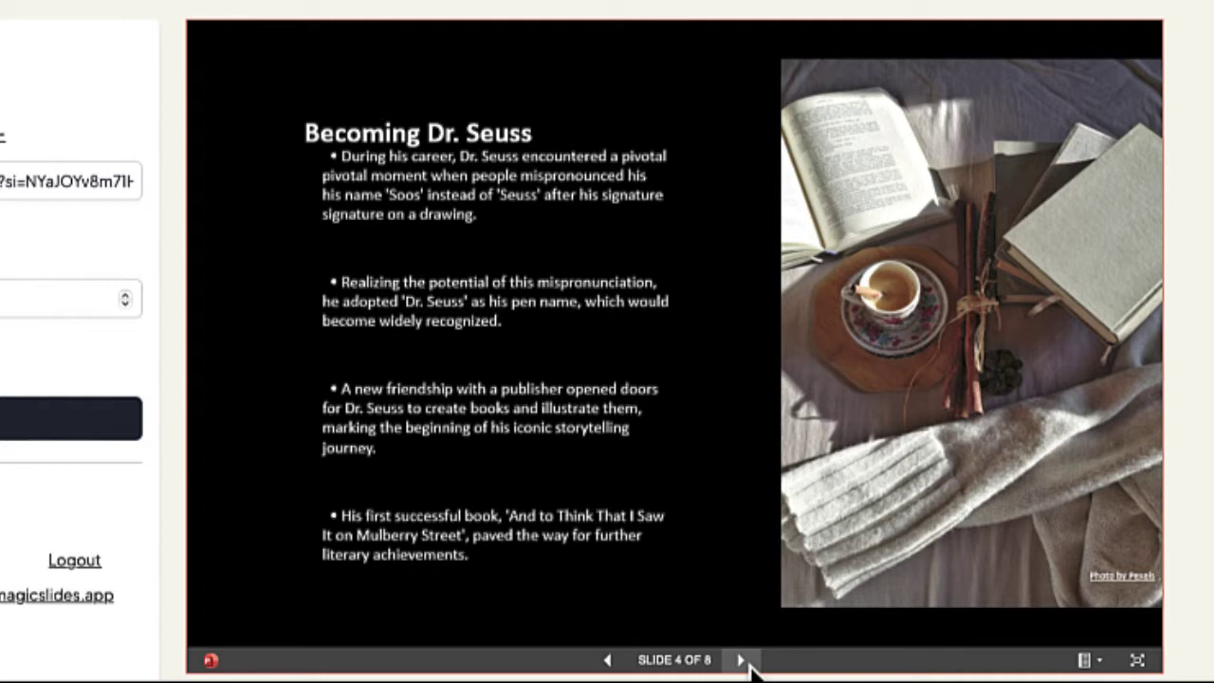
left_click(743, 660)
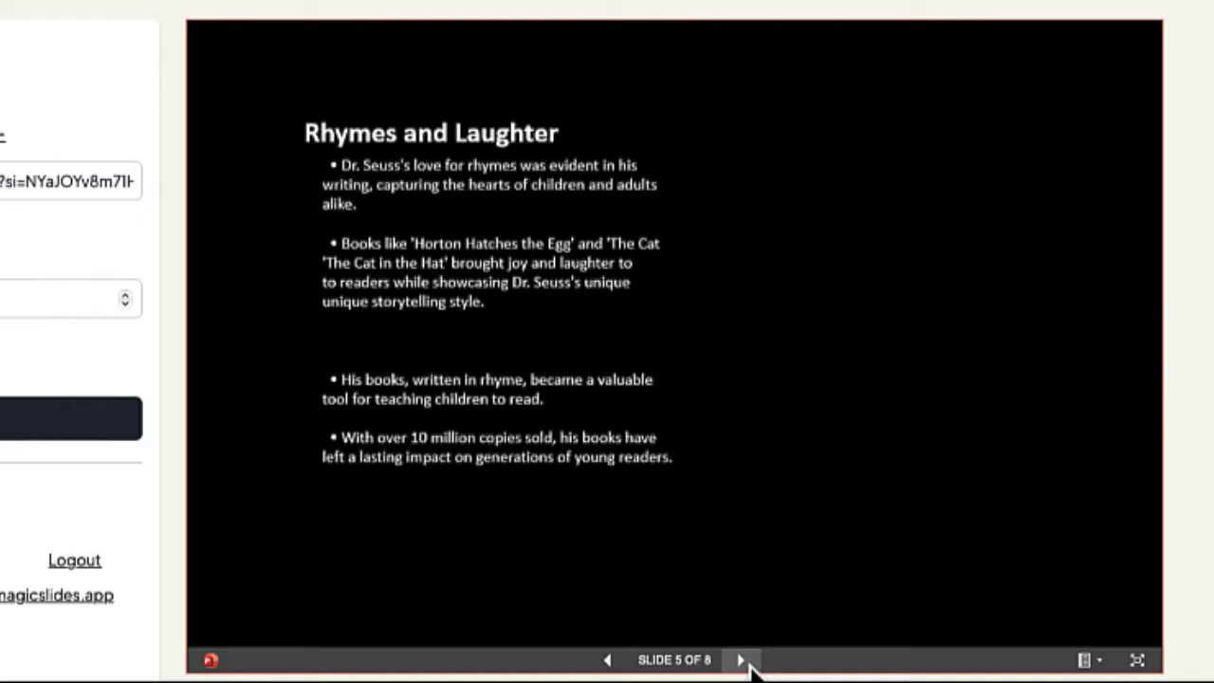
left_click(742, 661)
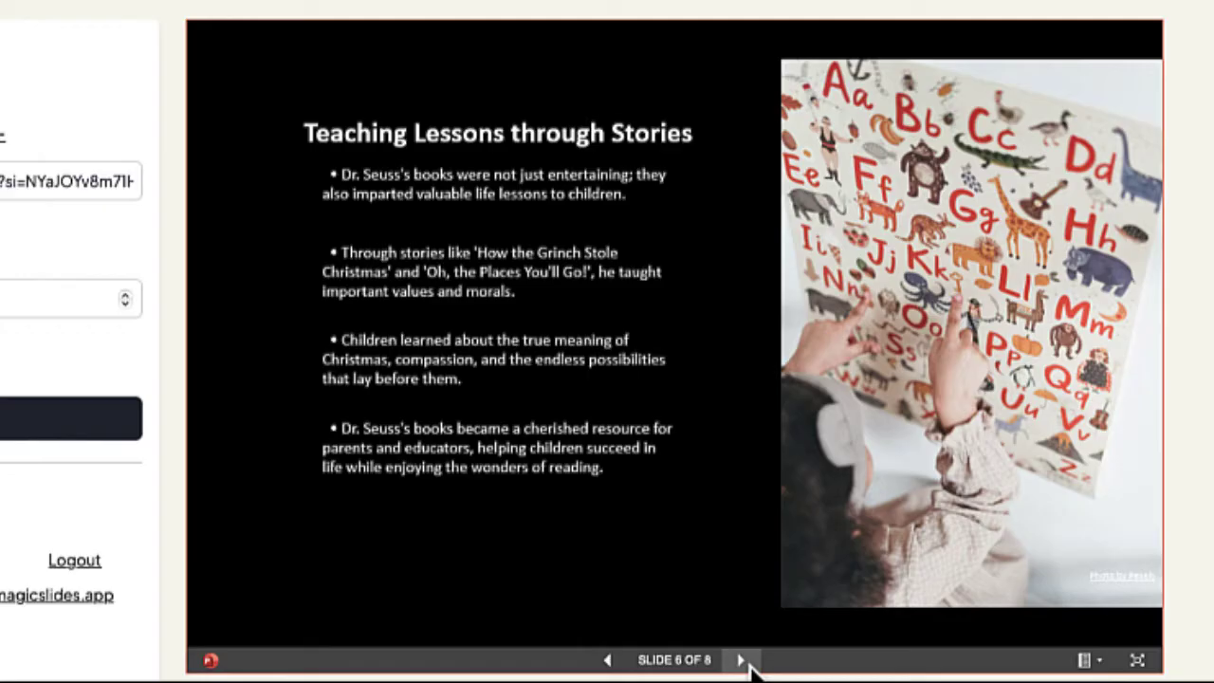
left_click(741, 660)
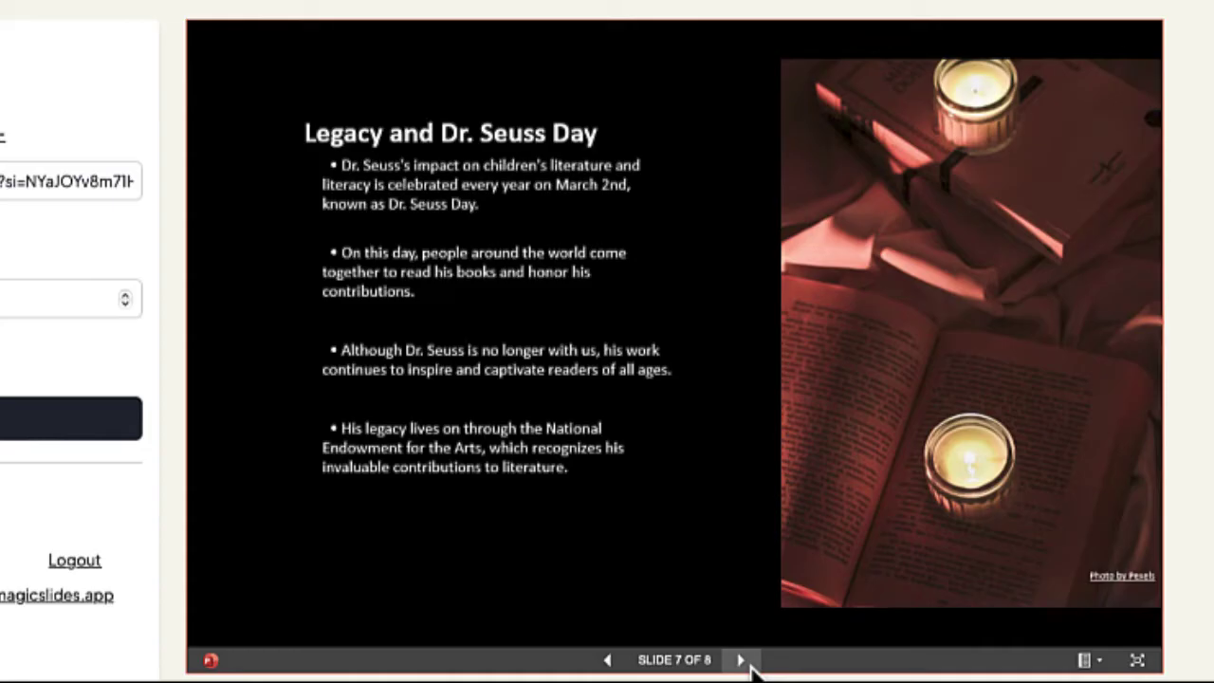
left_click(741, 660)
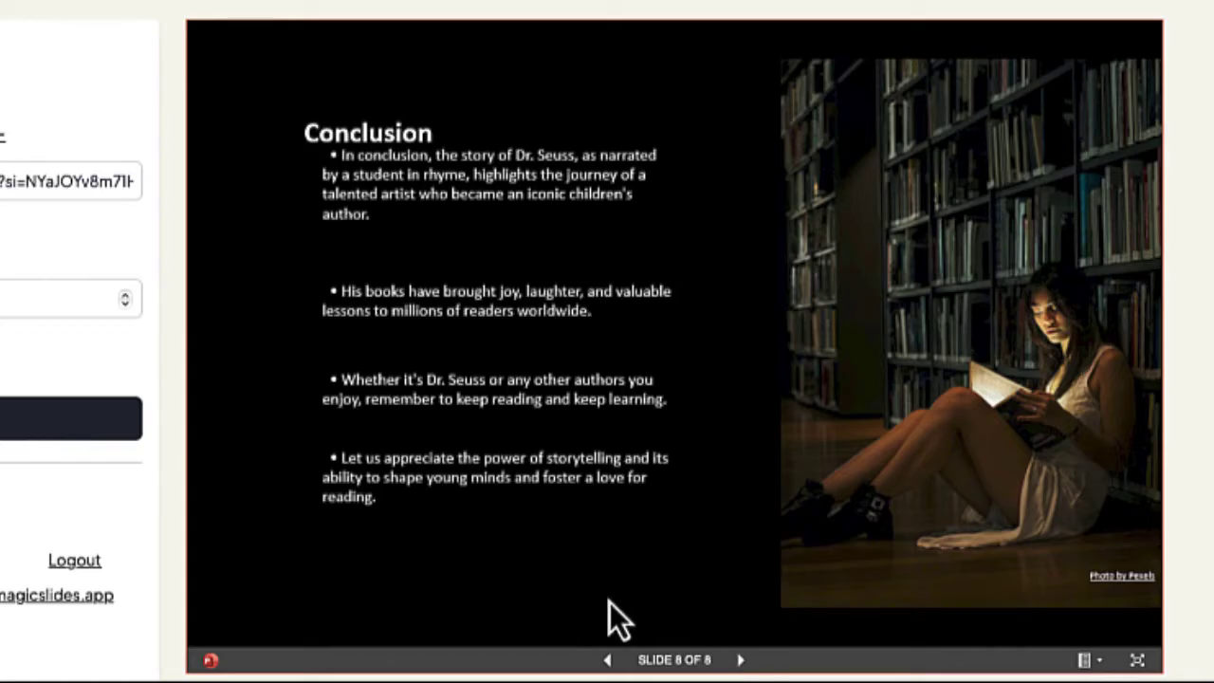
Step: Flip back through the preview to The Story of Dr. Seuss title slide
double_click(608, 660)
double_click(607, 660)
left_click(608, 660)
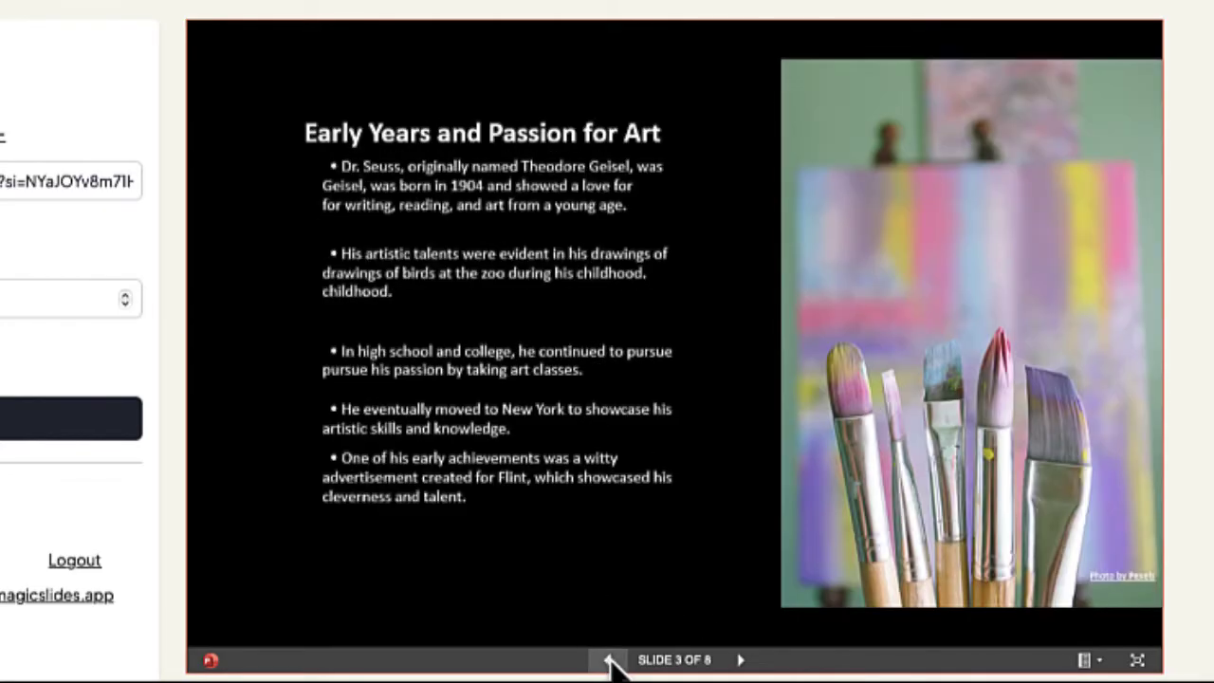
left_click(608, 660)
left_click(608, 660)
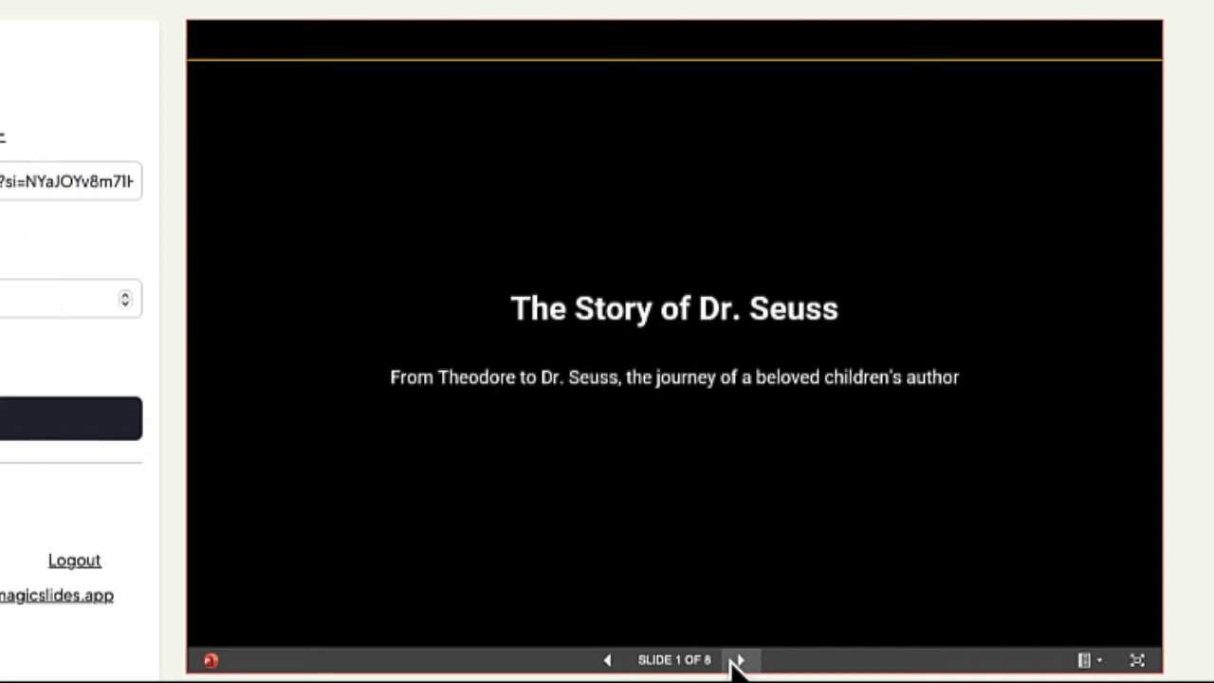
Step: Skip ahead to the Conclusion, back to Legacy and Dr. Seuss Day, then download the PPT
double_click(741, 660)
double_click(741, 660)
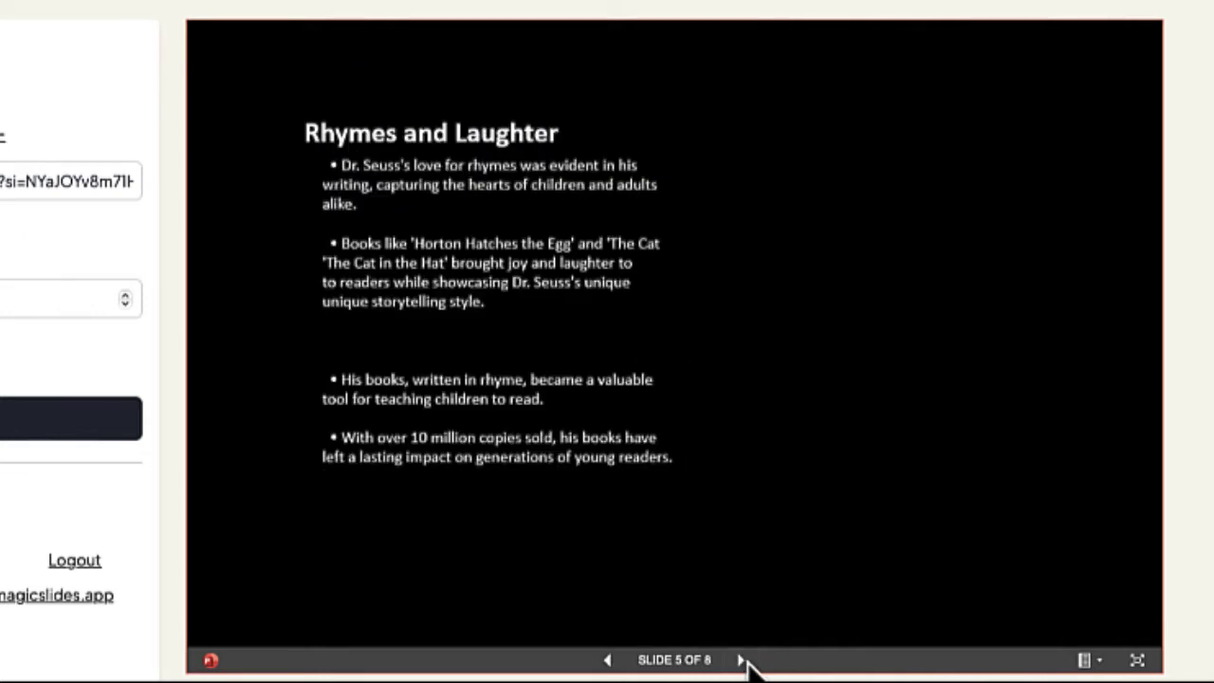
left_click(742, 660)
left_click(741, 660)
left_click(742, 660)
left_click(608, 660)
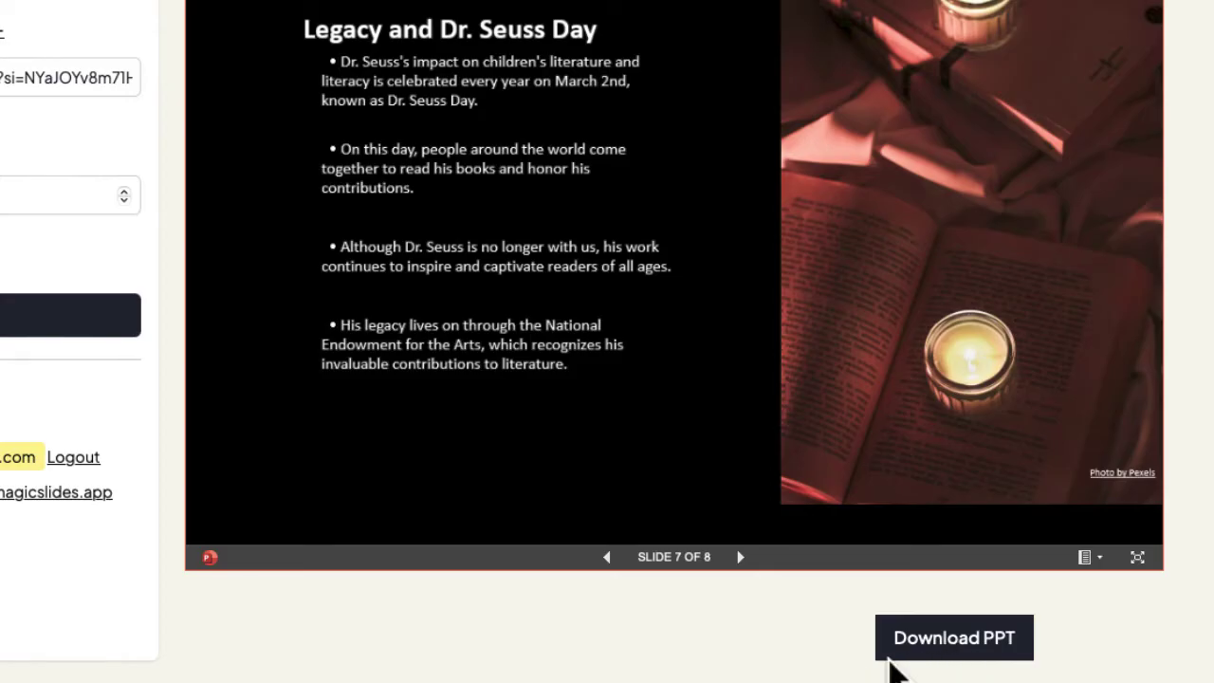
left_click(894, 650)
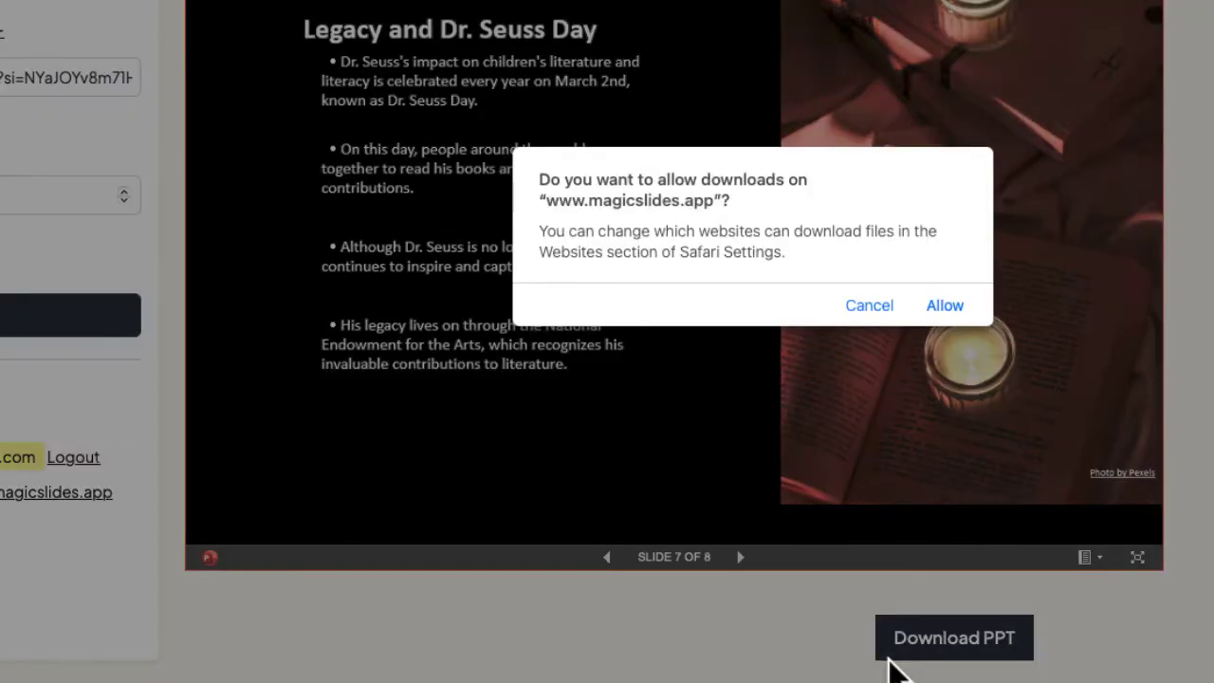
Step: Allow the PPT download and review the Seuss deck's first slides in PowerPoint, ending on the title
left_click(932, 306)
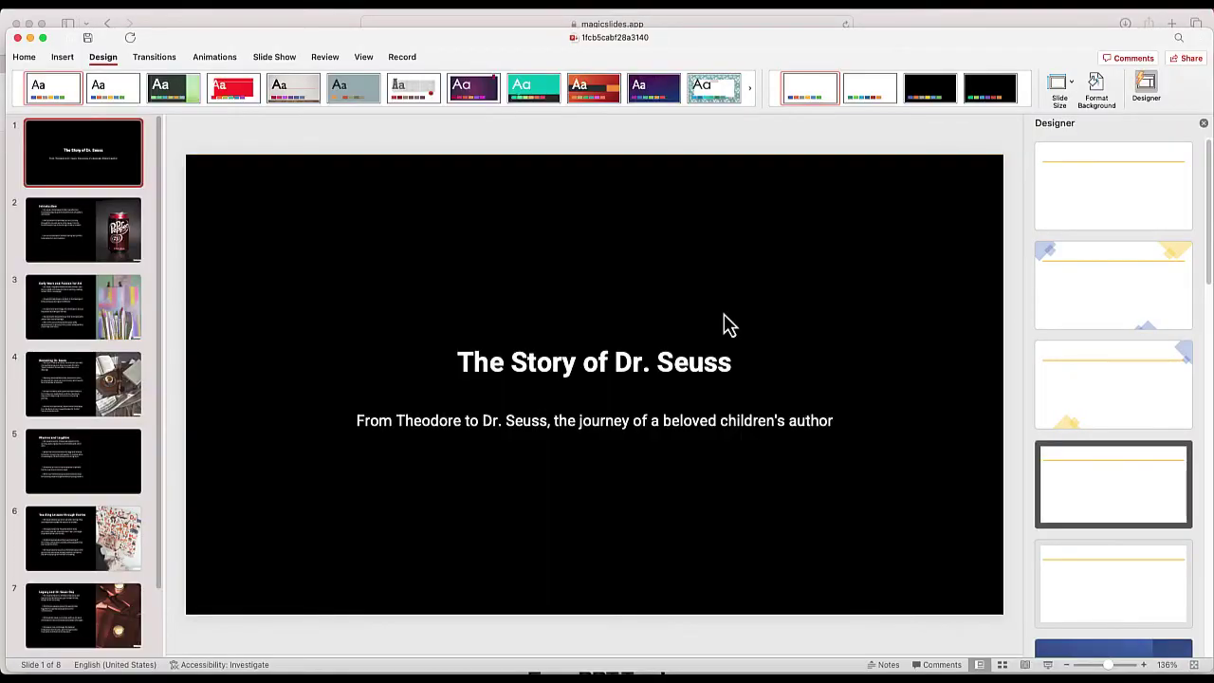
left_click(92, 249)
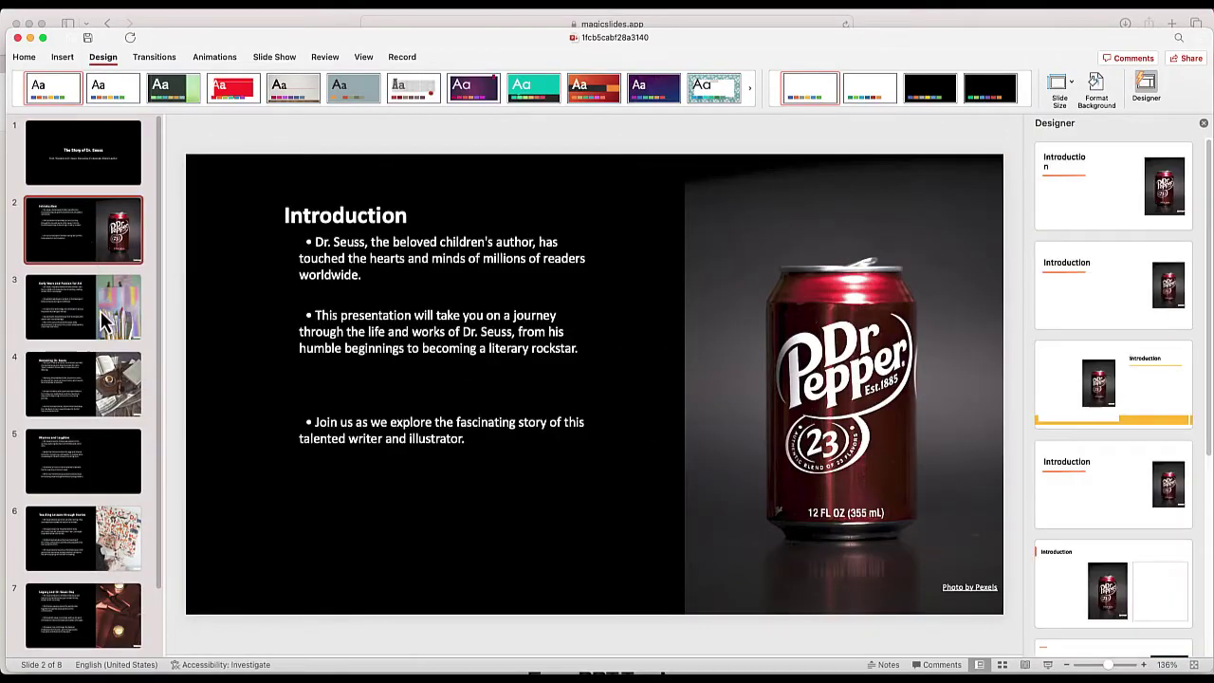
left_click(104, 320)
left_click(101, 389)
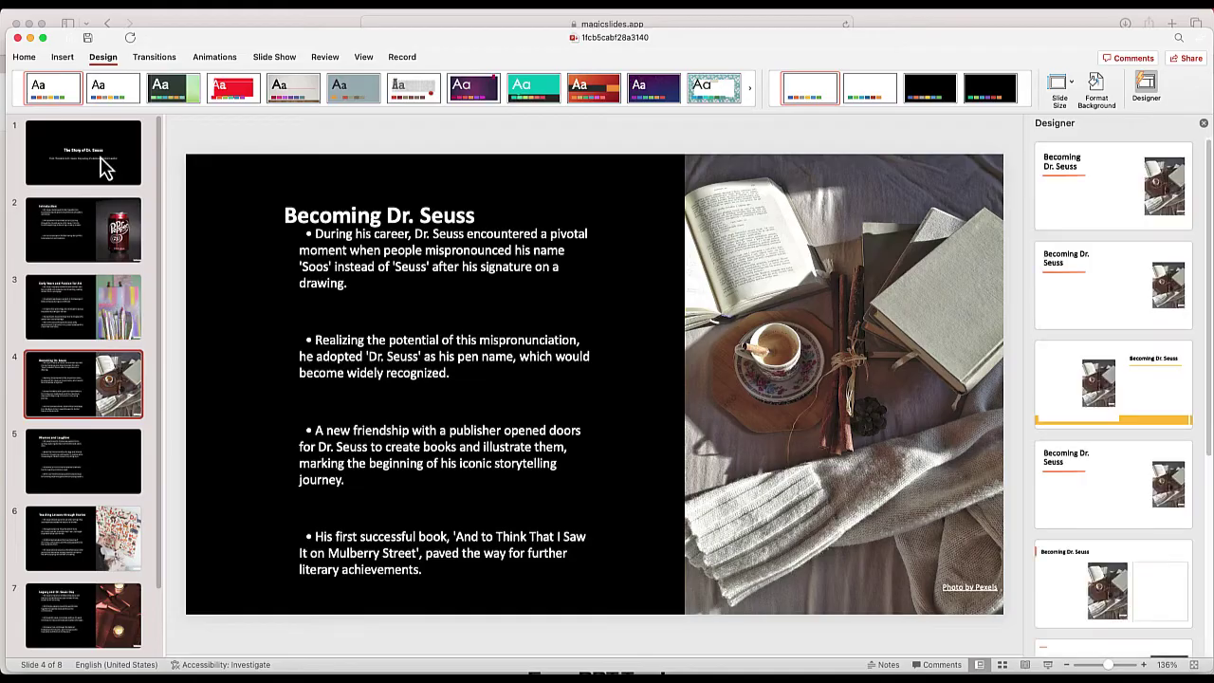
left_click(104, 166)
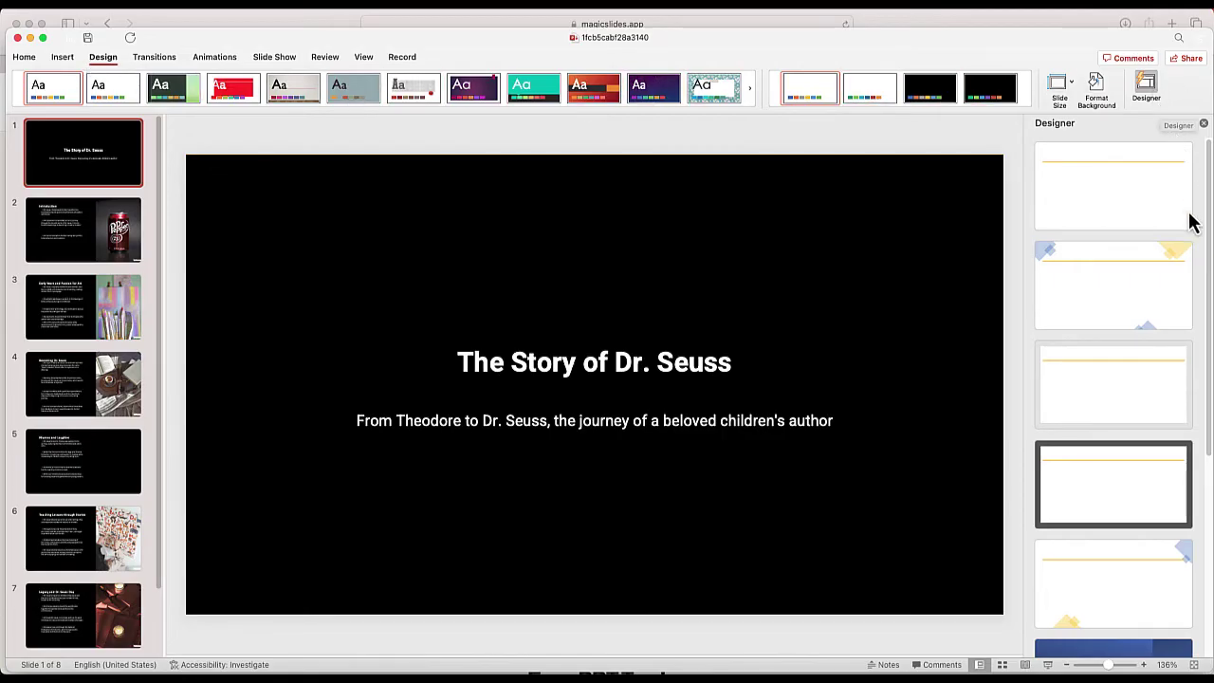
scroll(1200, 398, "down", 3)
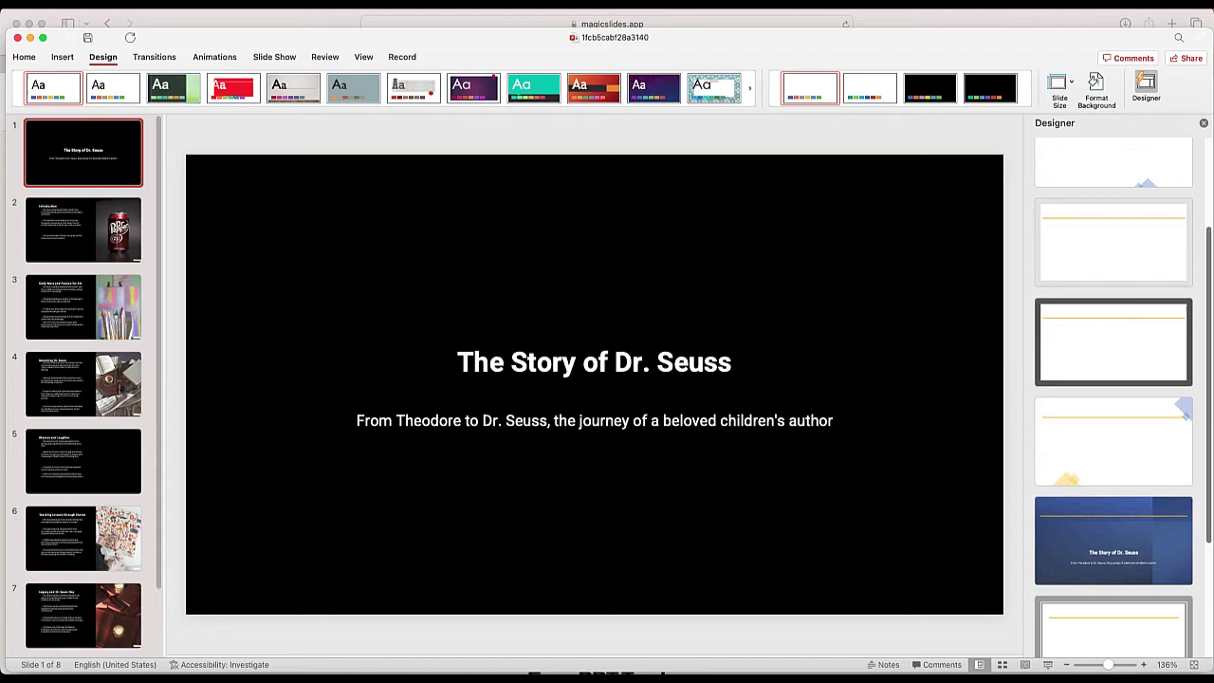
scroll(1114, 398, "down", 4)
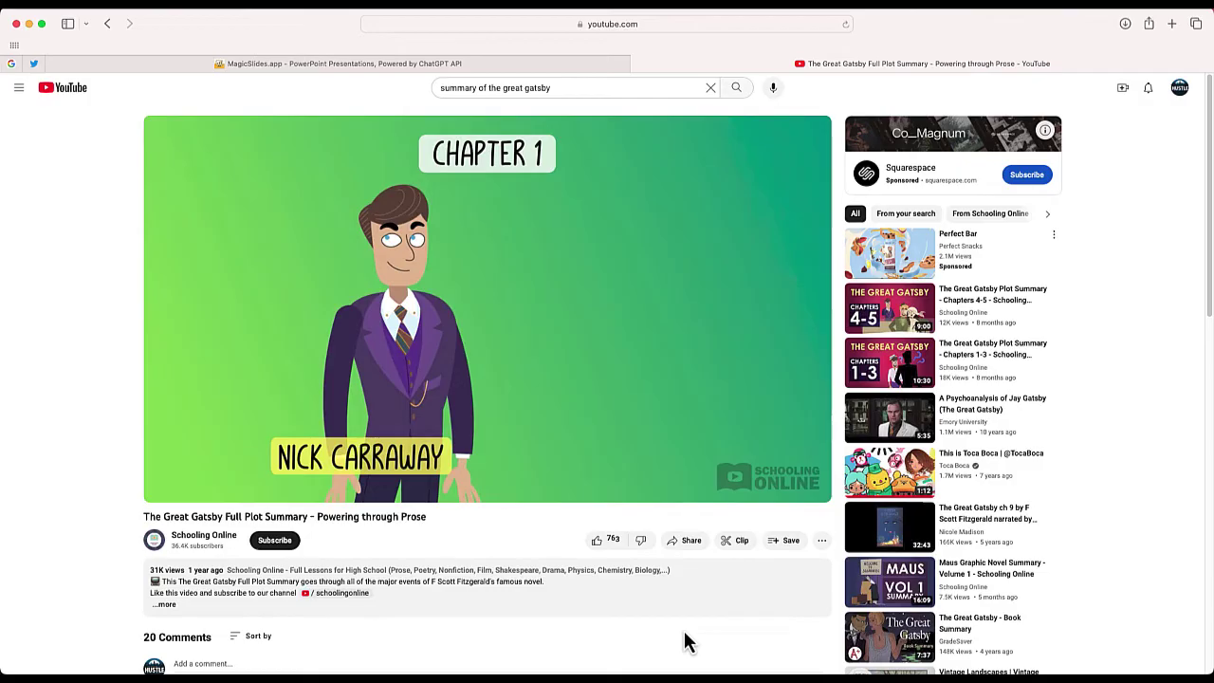
Step: Copy the Great Gatsby video's share link and return to the MagicSlides tab
left_click(692, 540)
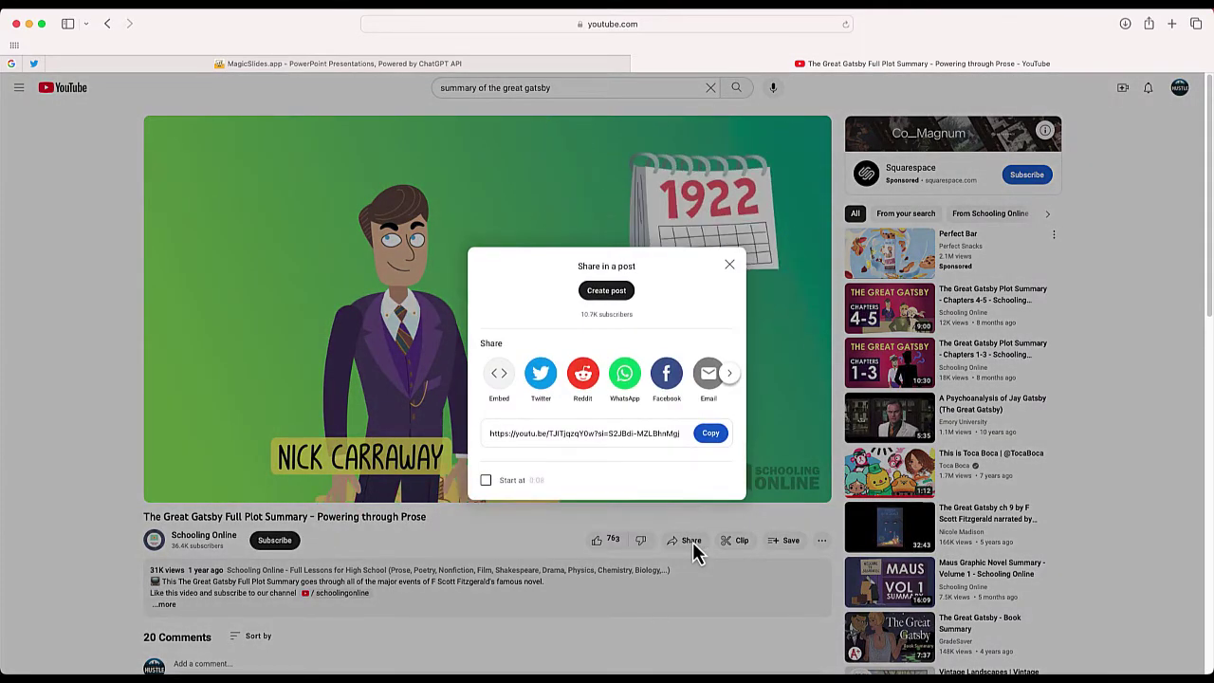
left_click(712, 436)
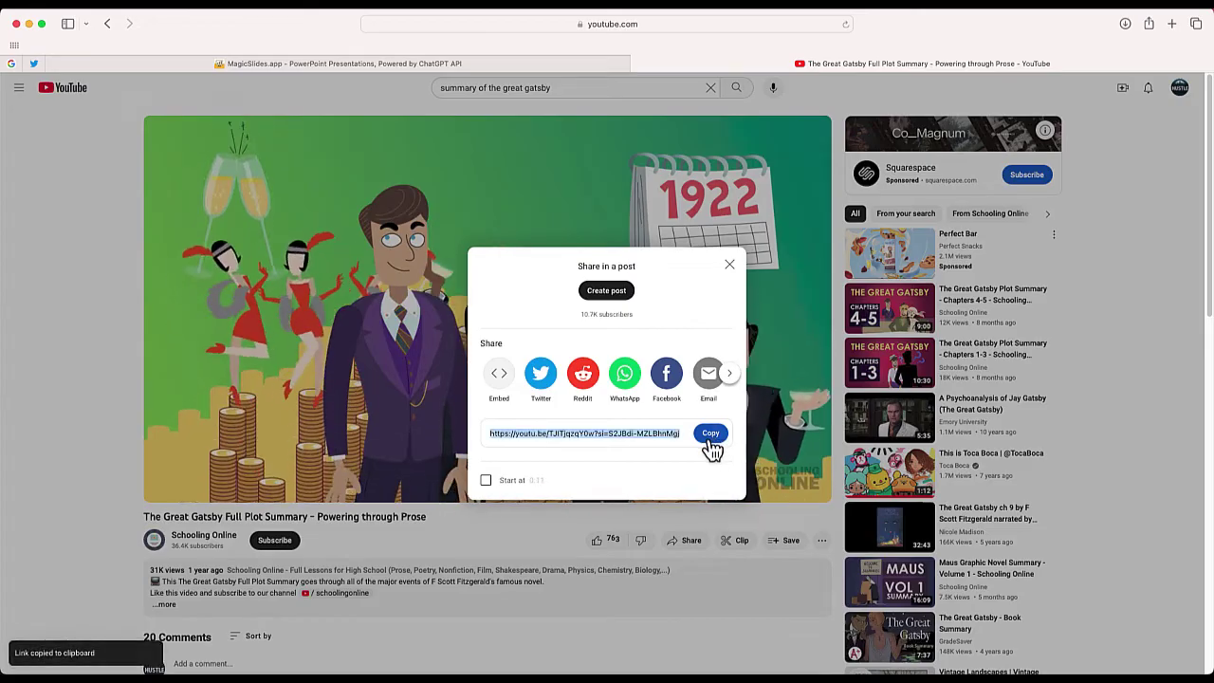
left_click(313, 63)
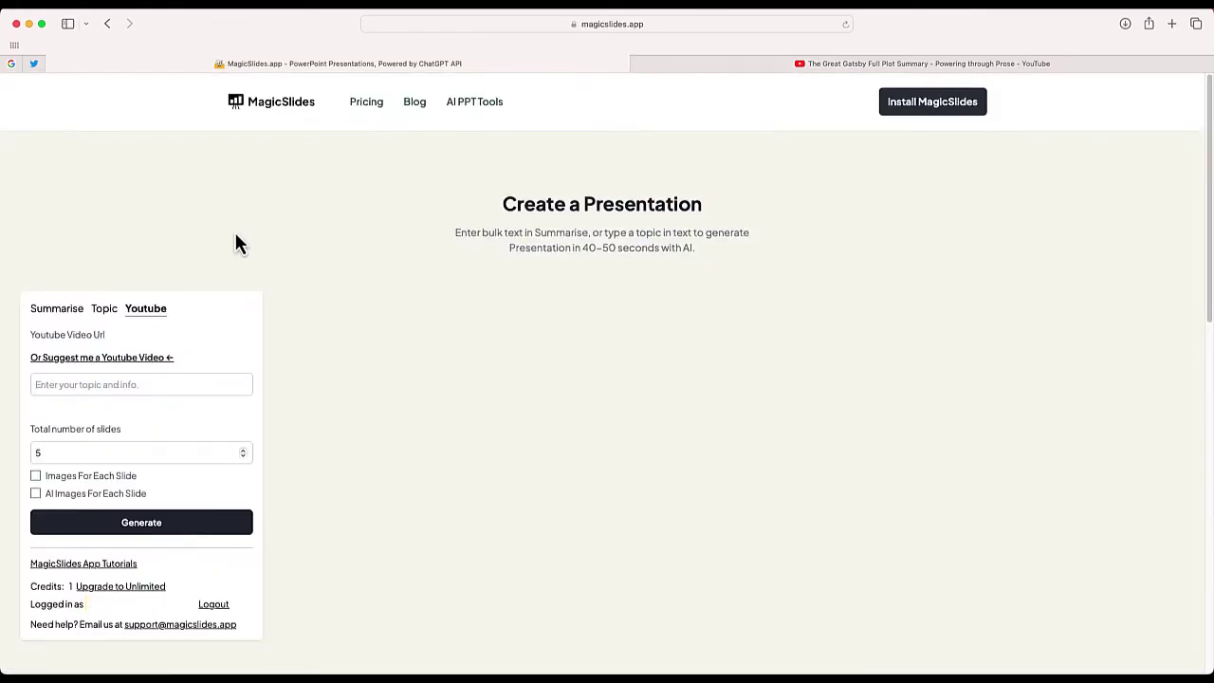
Step: Paste the Gatsby video link, enable Images For Each Slide, and generate the deck
right_click(140, 382)
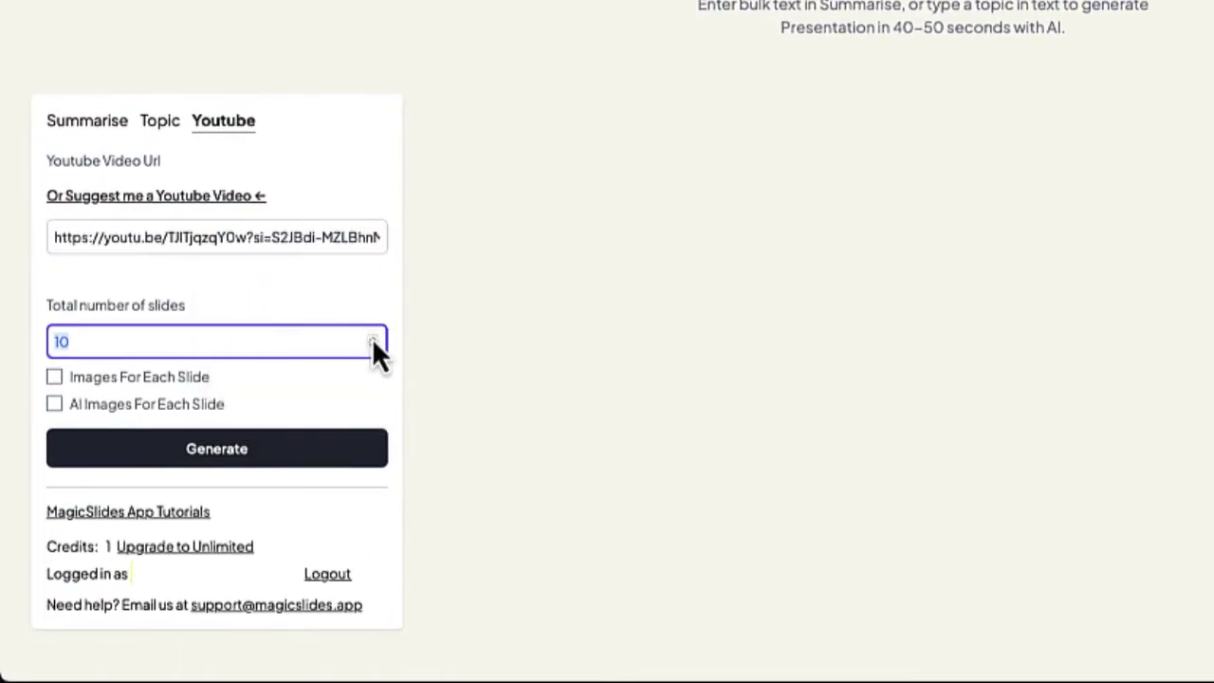
left_click(57, 380)
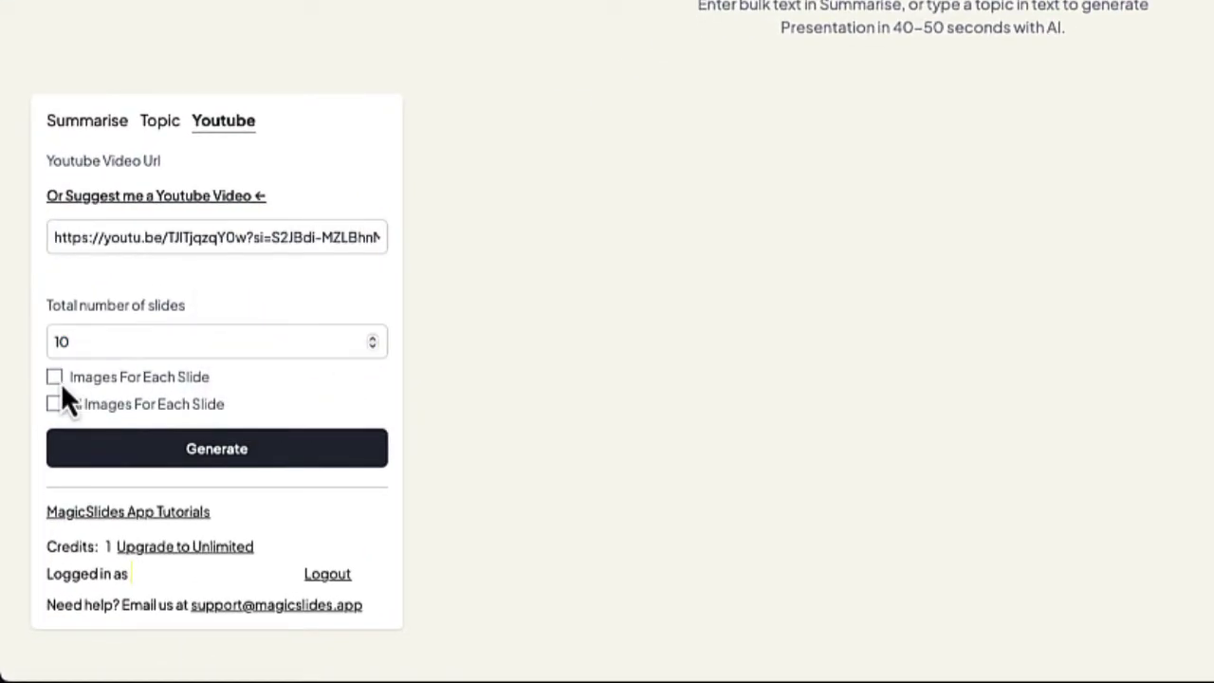
left_click(334, 462)
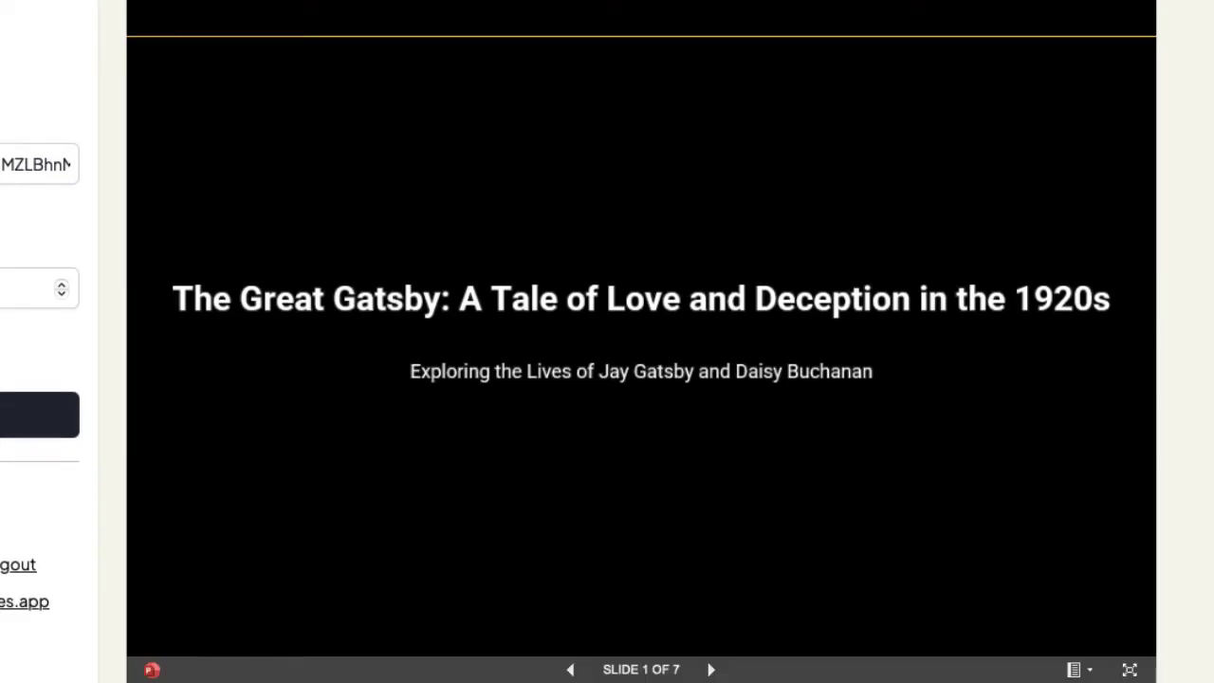
Step: Step the Gatsby preview forward to the Conclusion, then back to slide 4, Gatsby's Background
left_click(711, 669)
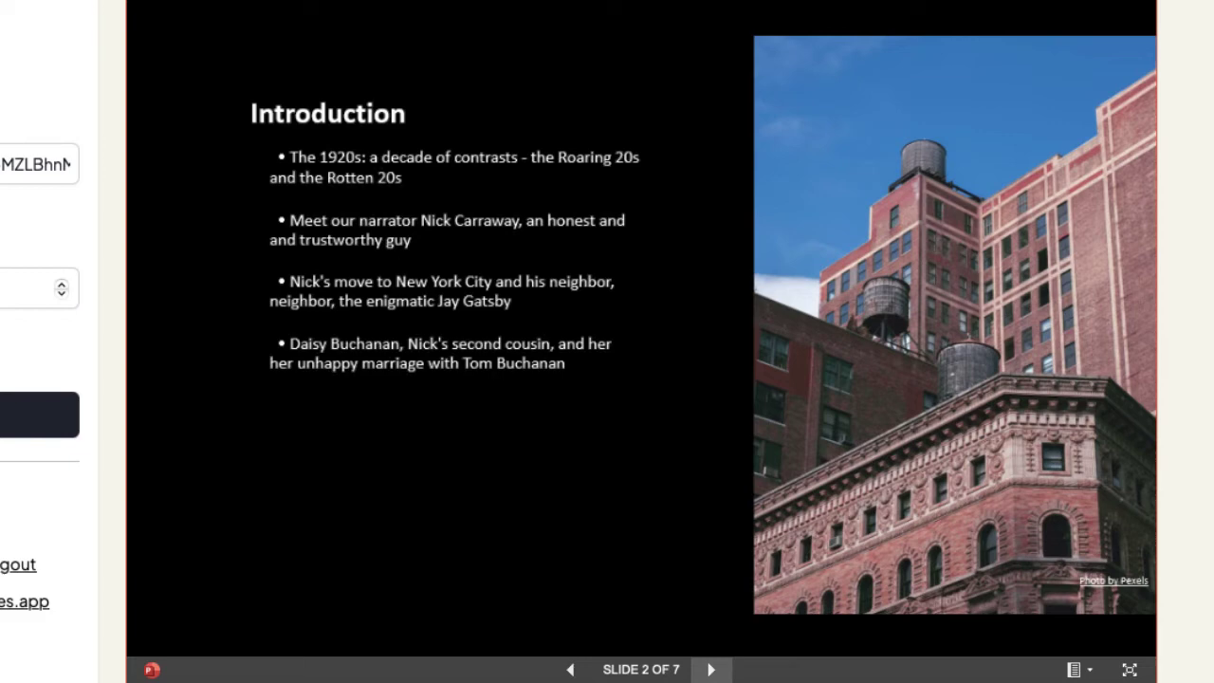
left_click(711, 669)
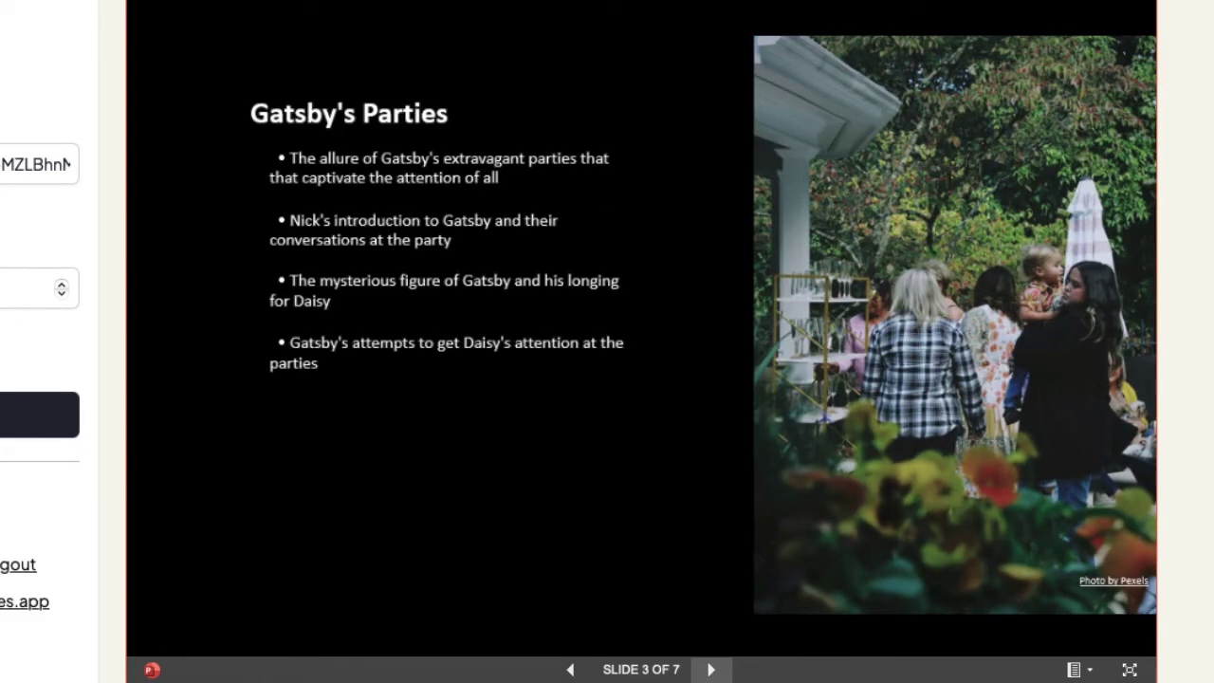
left_click(712, 671)
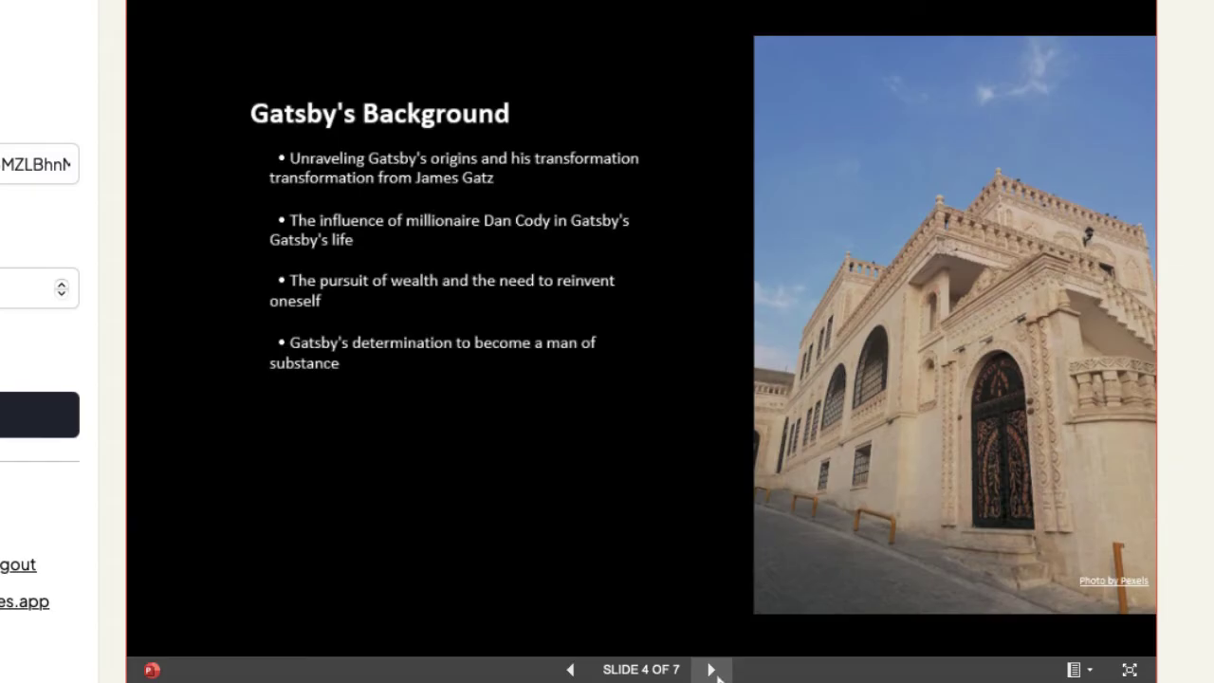
left_click(712, 671)
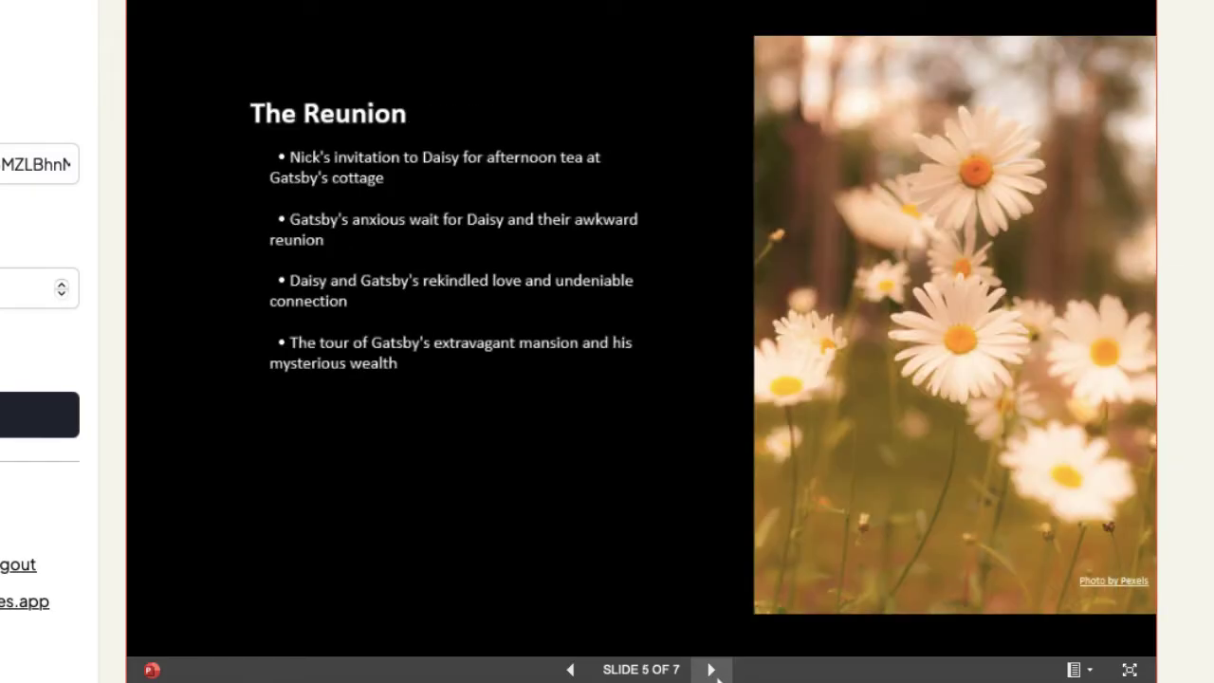
left_click(712, 670)
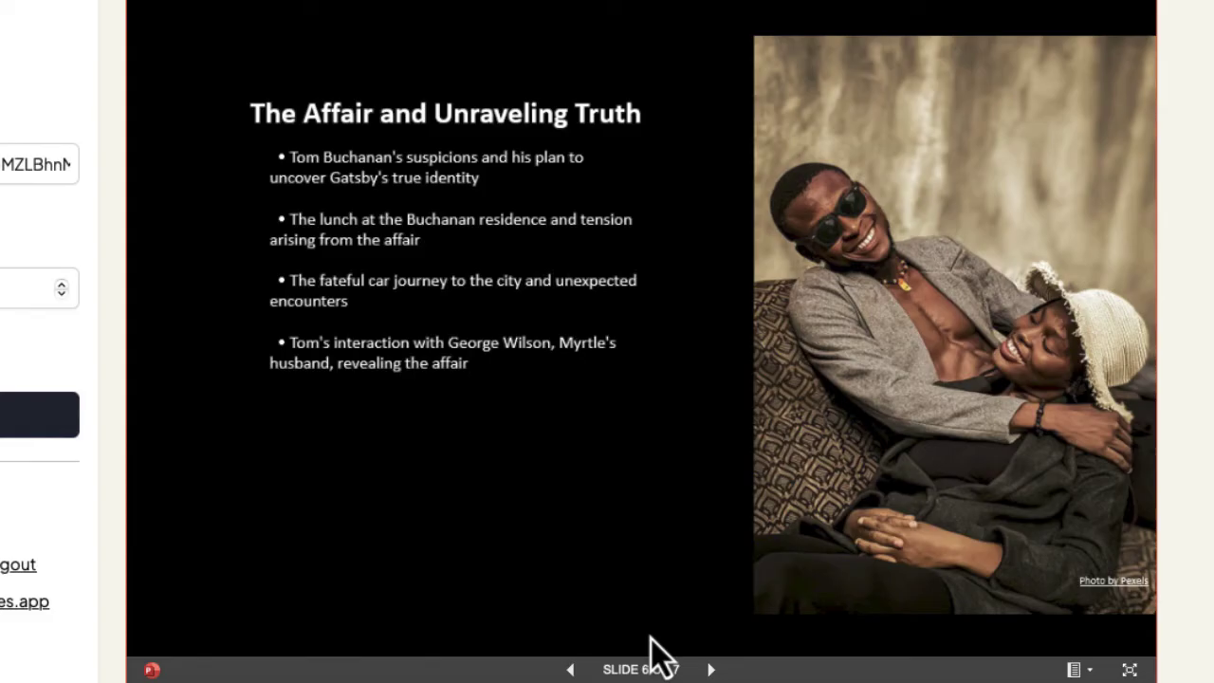
left_click(710, 670)
left_click(571, 669)
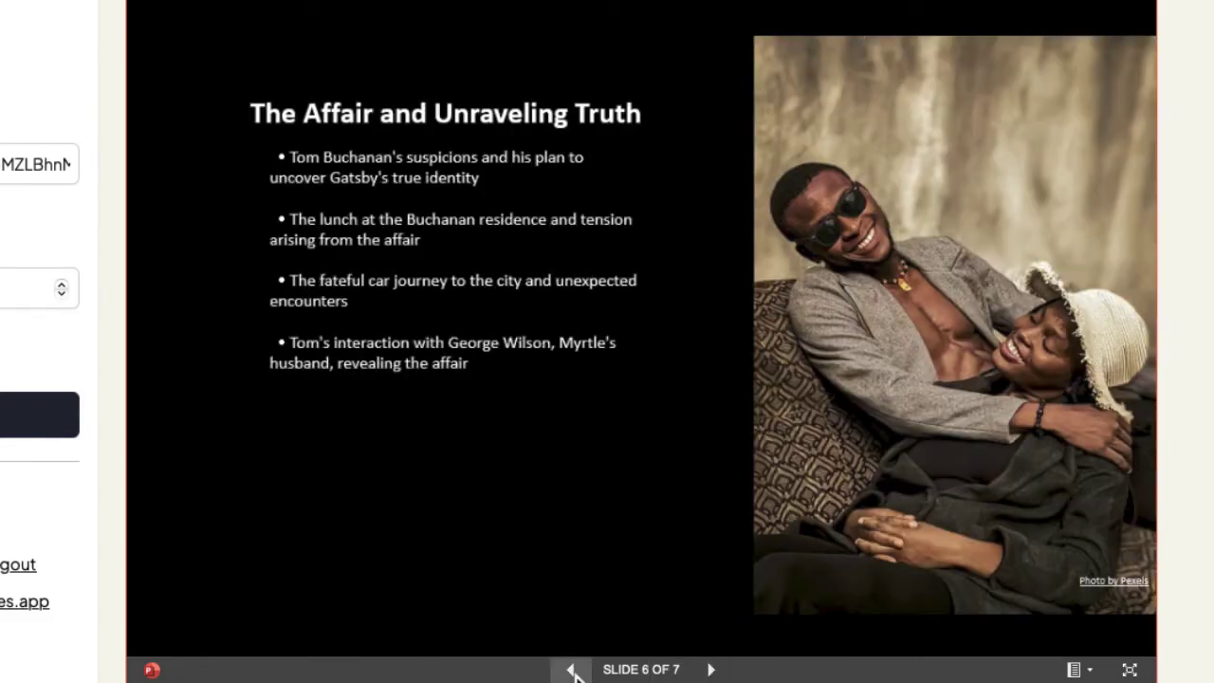
left_click(571, 670)
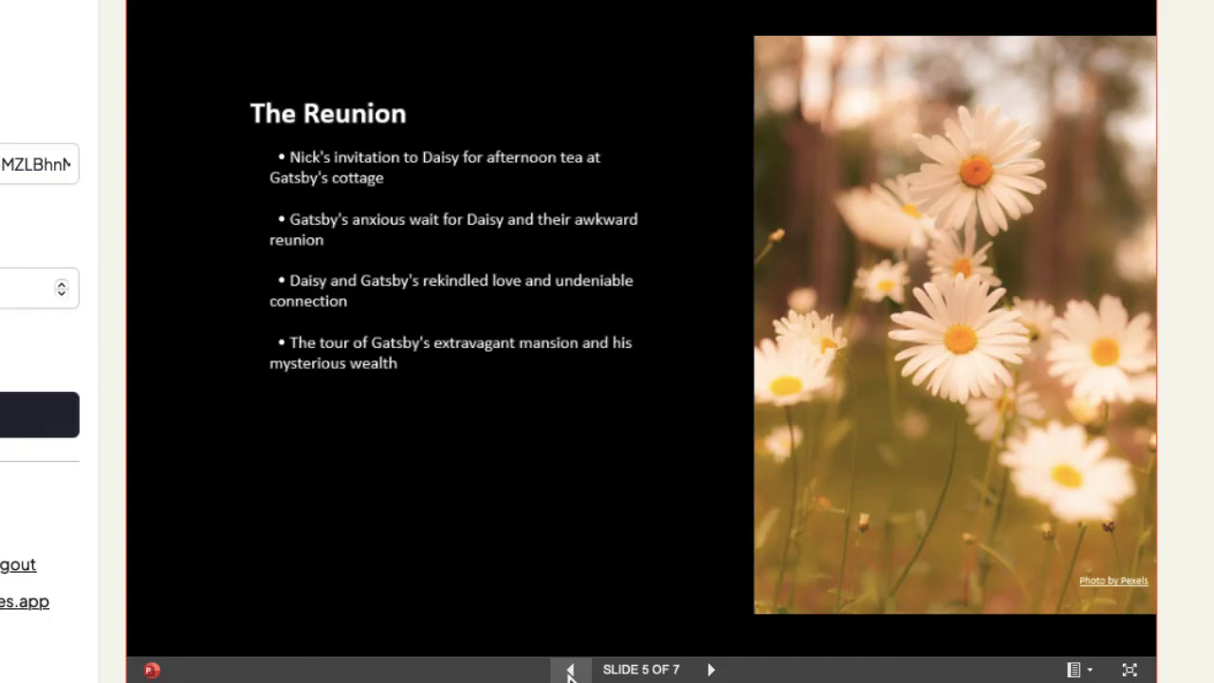
left_click(568, 670)
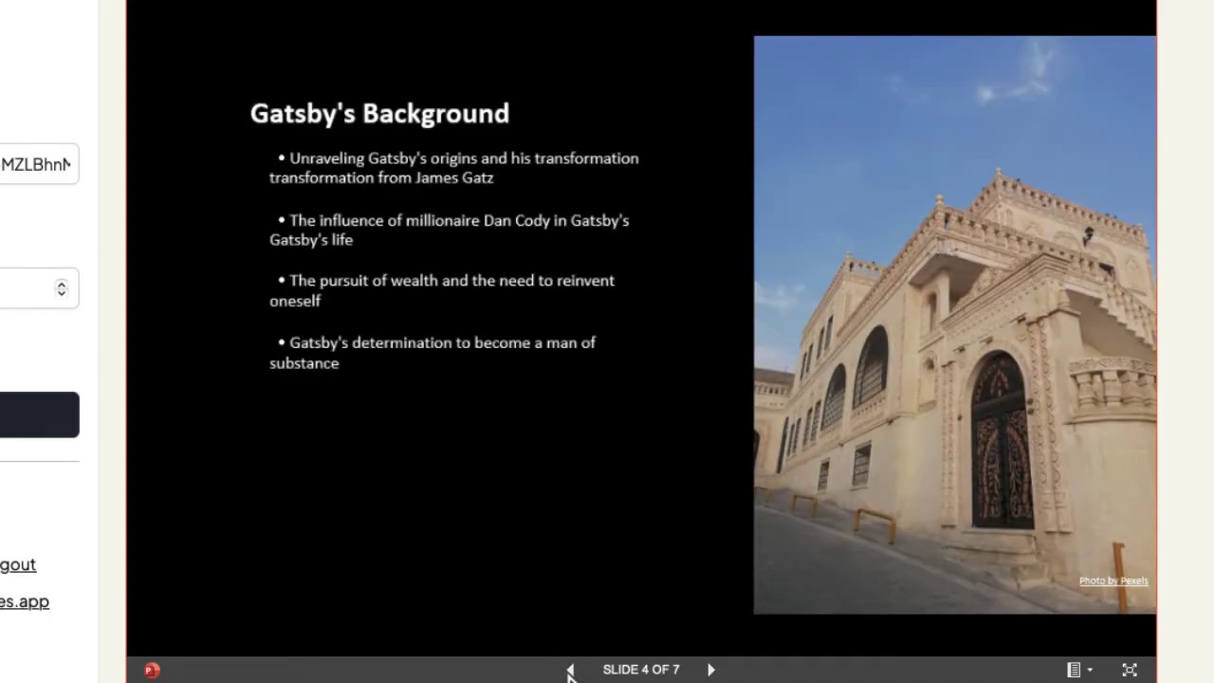